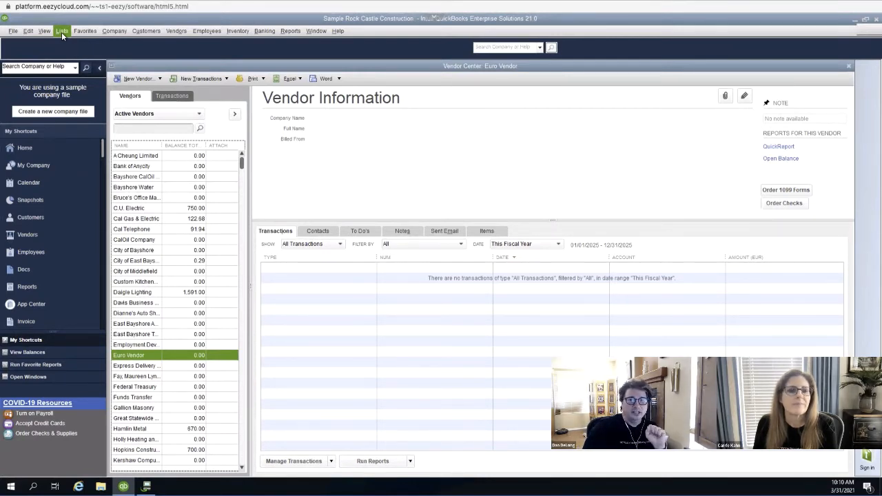
Step: Open the chart of accounts and search it for "sales"
{"action": "left_click", "coordinate": [62, 32]}
{"action": "left_click", "coordinate": [68, 44]}
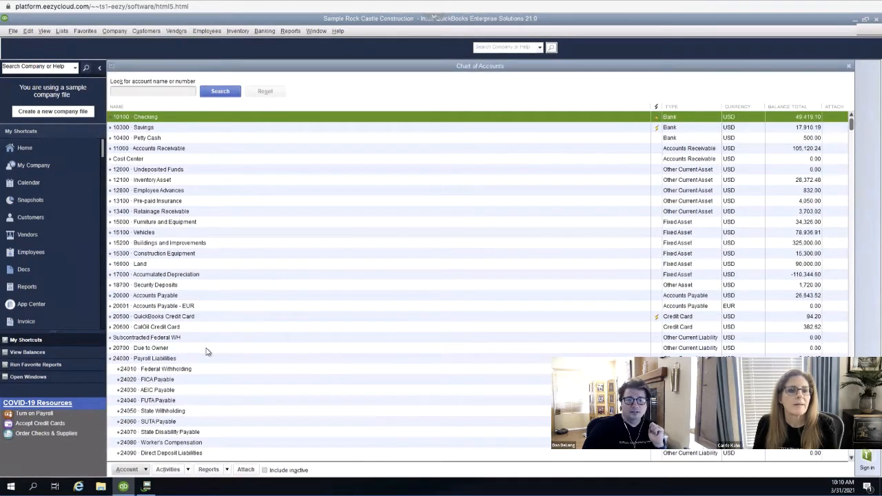
{"action": "scroll", "coordinate": [207, 351], "scroll_direction": "down", "scroll_amount": 12}
{"action": "scroll", "coordinate": [207, 352], "scroll_direction": "up", "scroll_amount": 15}
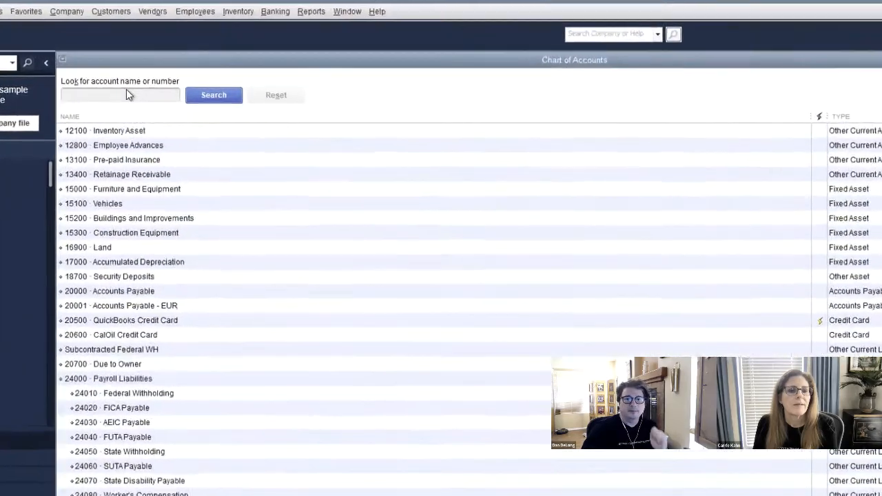
{"action": "left_click", "coordinate": [125, 92]}
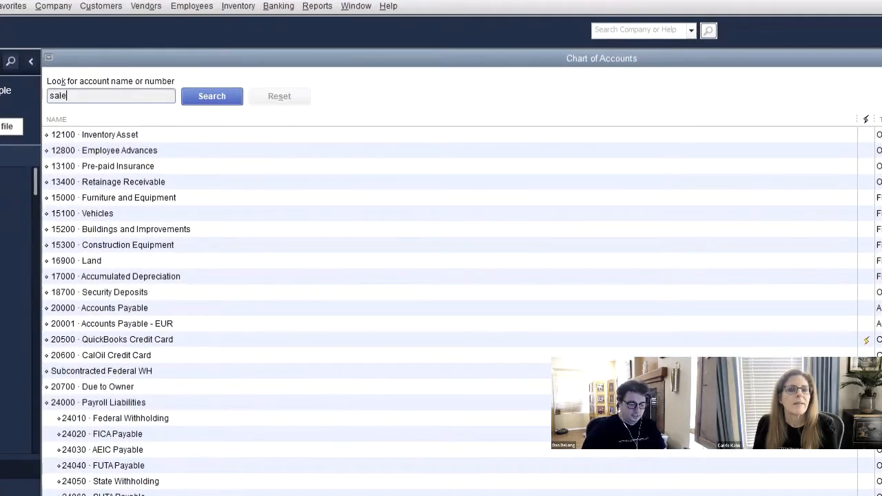
{"action": "left_click", "coordinate": [208, 92]}
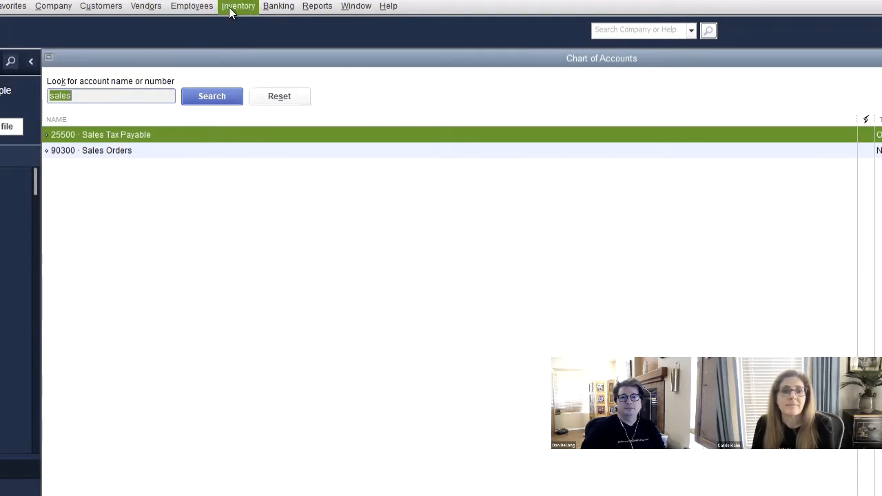
Step: Open Pay Sales Tax and list the sales tax due through 12/31/2025
{"action": "left_click", "coordinate": [153, 6]}
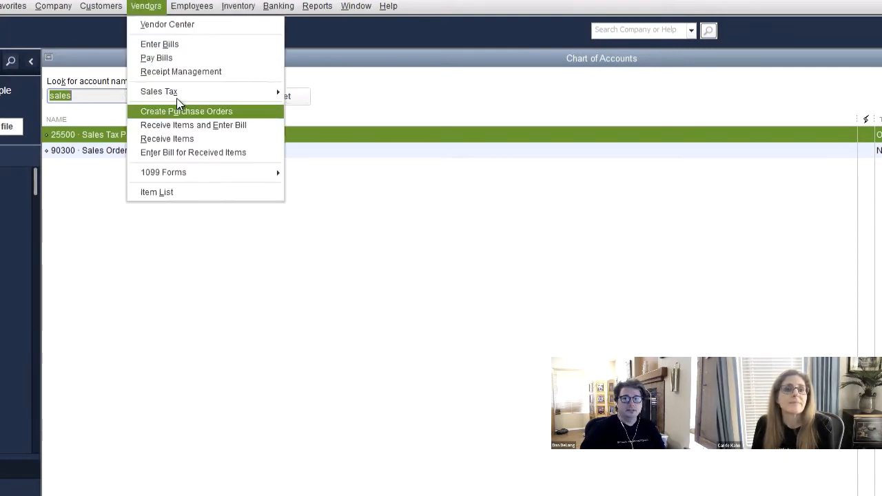
{"action": "mouse_move", "coordinate": [180, 94]}
{"action": "left_click", "coordinate": [319, 112]}
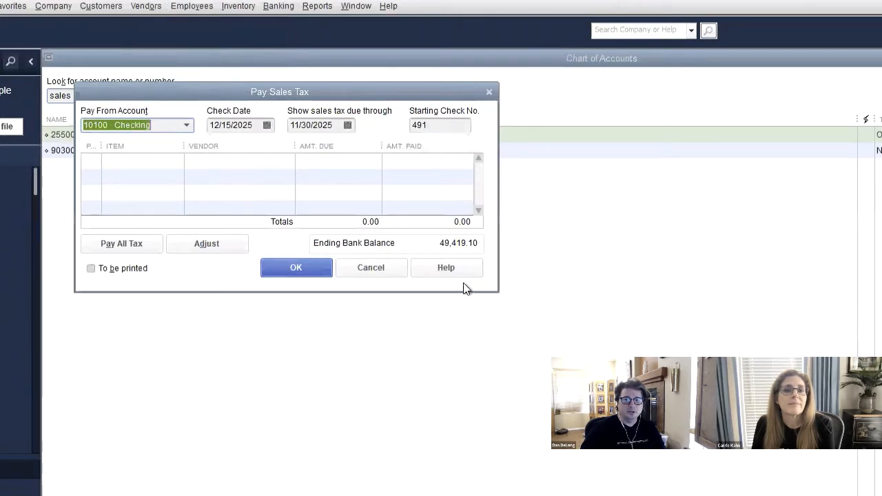
{"action": "left_click", "coordinate": [348, 125]}
{"action": "left_click", "coordinate": [402, 148]}
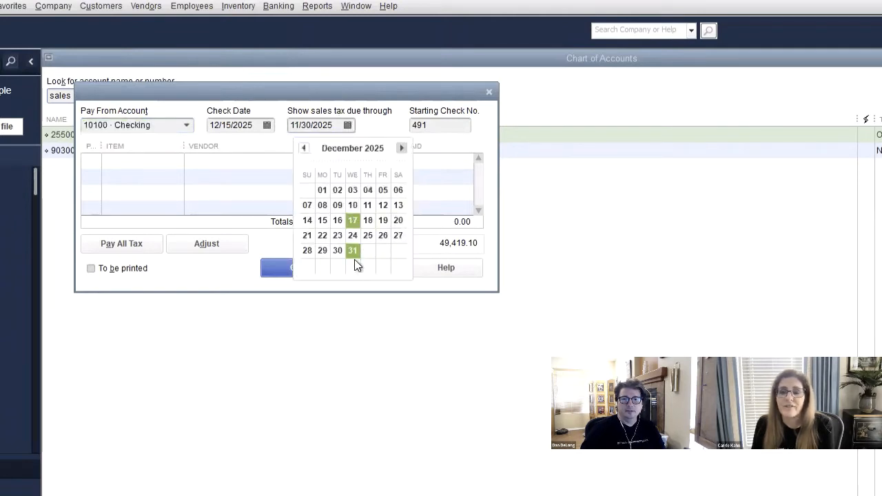
{"action": "left_click", "coordinate": [353, 251]}
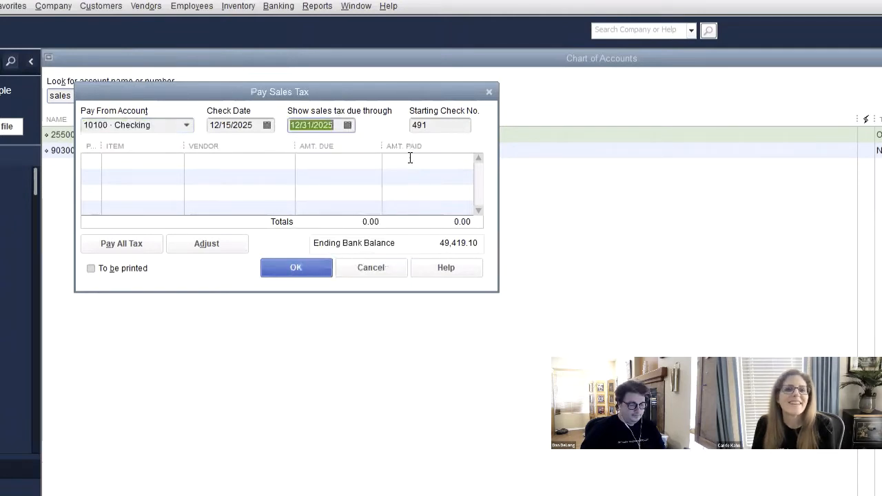
{"action": "key", "text": "Tab"}
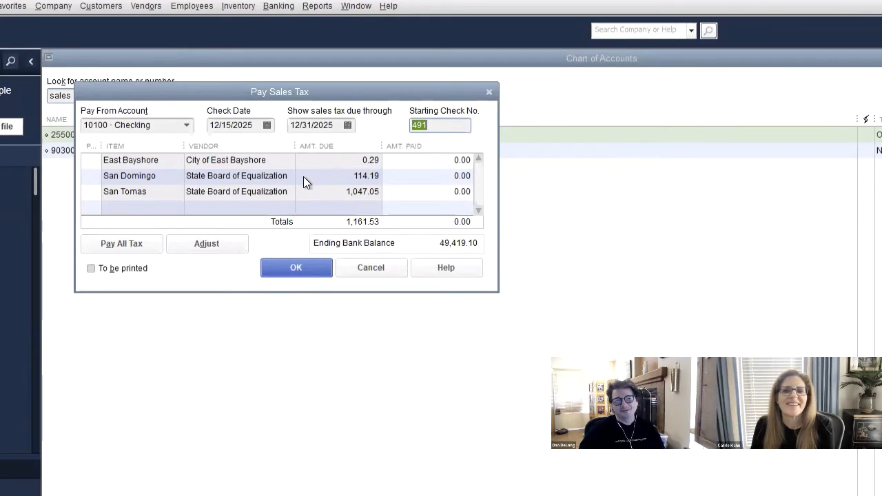
Step: Mark the East Bayshore, San Domingo and San Tomas taxes for payment, and cancel the sales tax payment
{"action": "left_click", "coordinate": [91, 160]}
{"action": "left_click", "coordinate": [92, 160]}
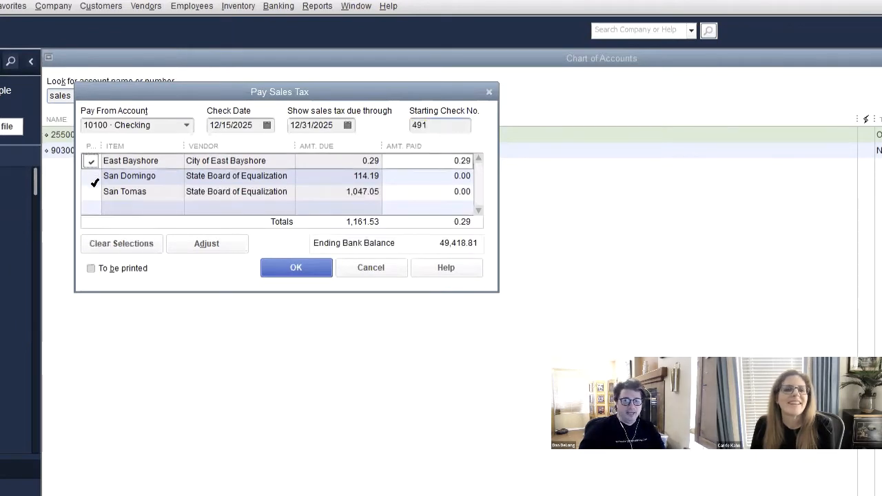
{"action": "left_click", "coordinate": [94, 178]}
{"action": "left_click", "coordinate": [92, 192]}
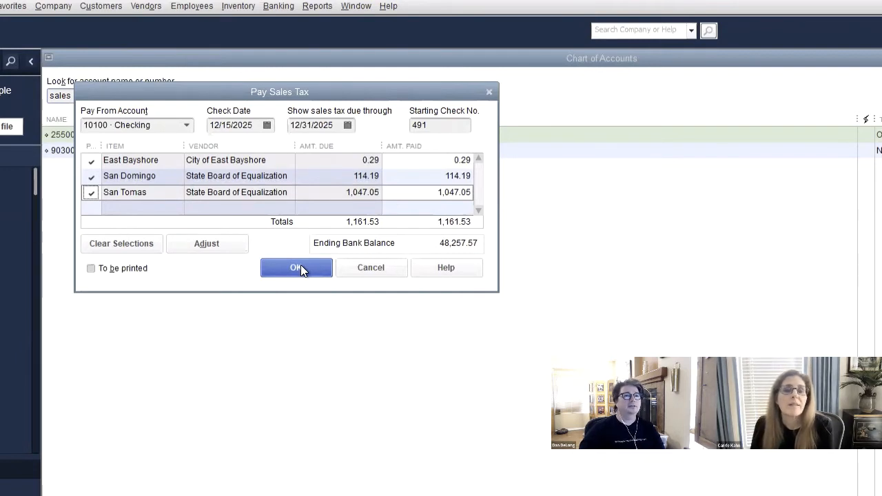
{"action": "left_click", "coordinate": [379, 271]}
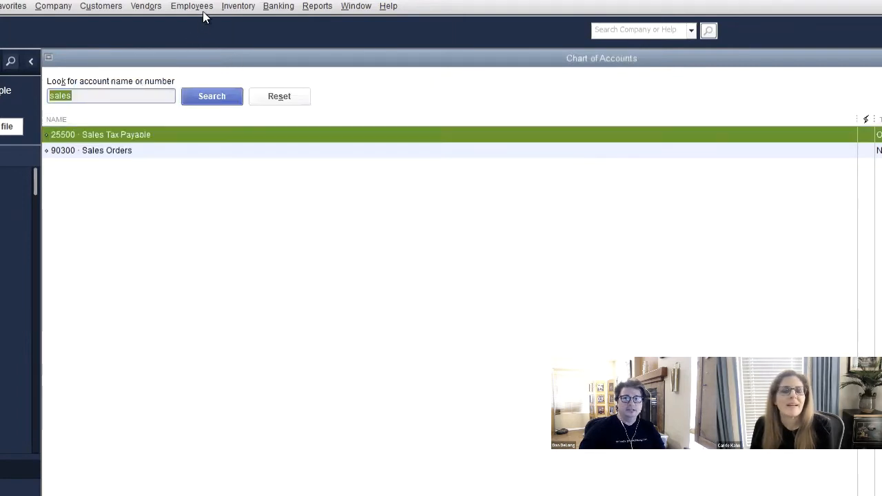
Step: Run the Sales Tax Liability report and set its end date to 12/31/2025
{"action": "left_click", "coordinate": [307, 9]}
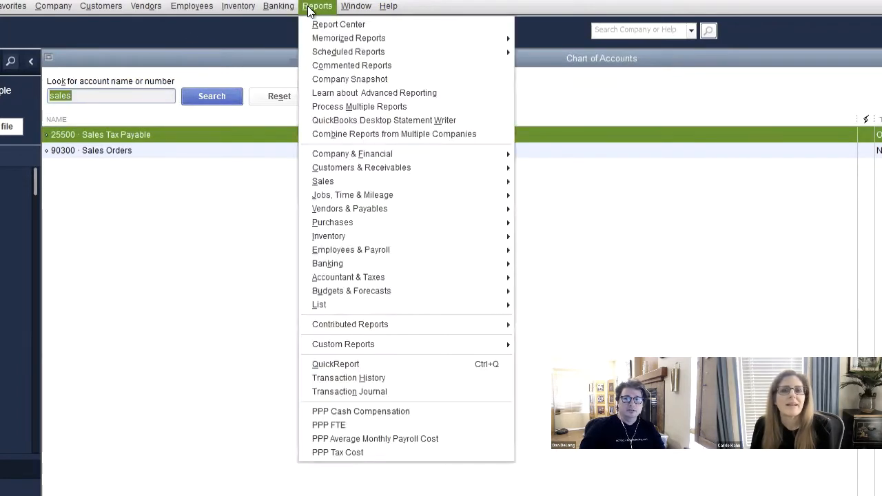
{"action": "mouse_move", "coordinate": [367, 213]}
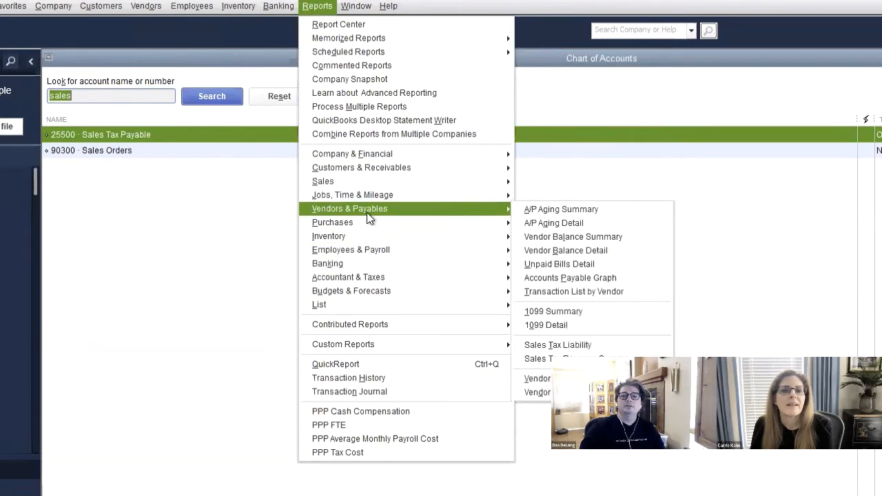
{"action": "left_click", "coordinate": [564, 347]}
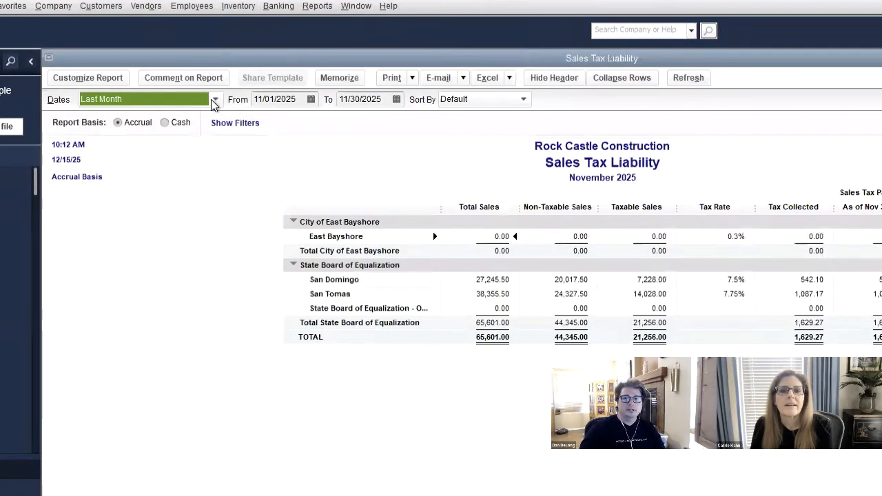
{"action": "left_click", "coordinate": [396, 99]}
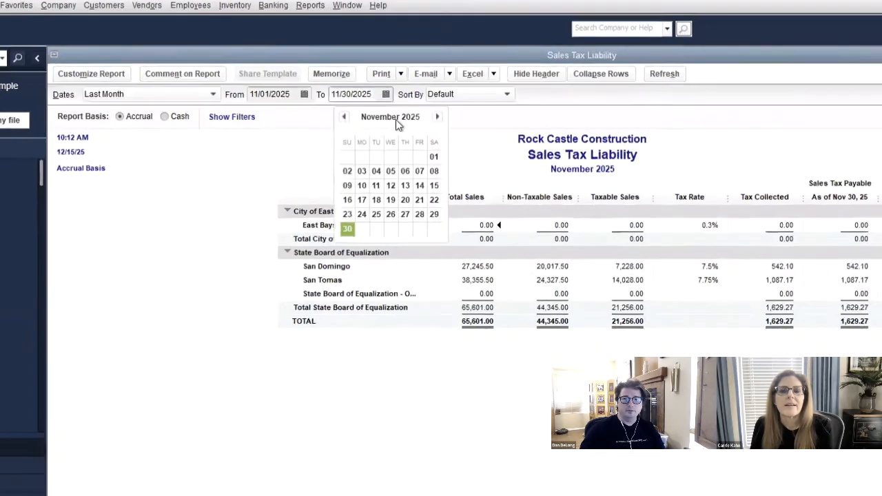
{"action": "left_click", "coordinate": [438, 117]}
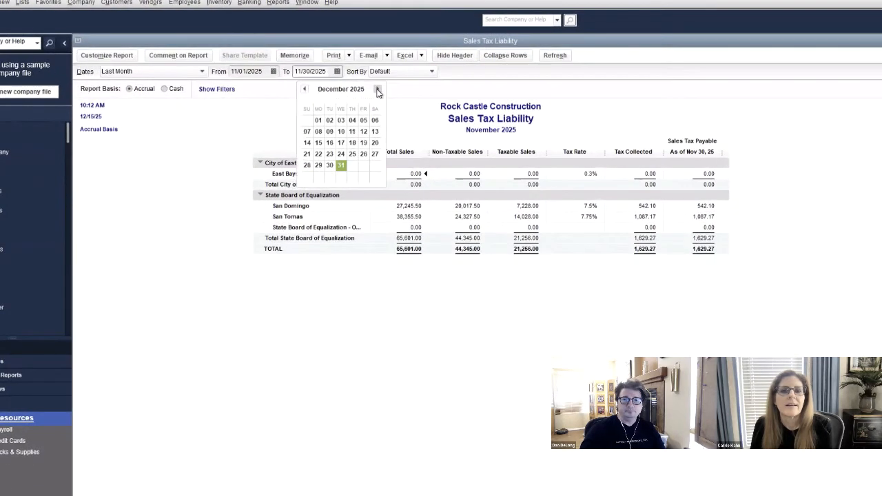
{"action": "left_click", "coordinate": [342, 166]}
{"action": "key", "text": "Tab"}
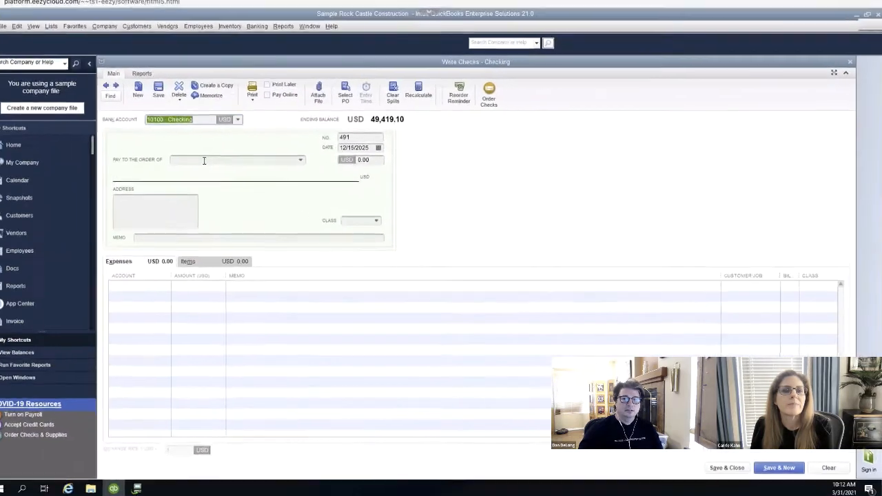
Step: Make the new check from the checking account payable to State Board of Equalization
{"action": "left_click", "coordinate": [213, 164]}
{"action": "type", "text": "State Board of Equalization"}
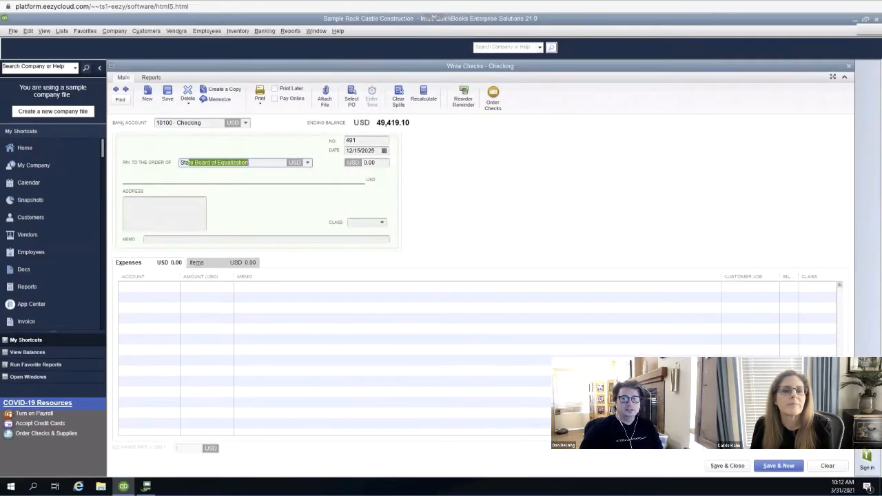
{"action": "key", "text": "Tab"}
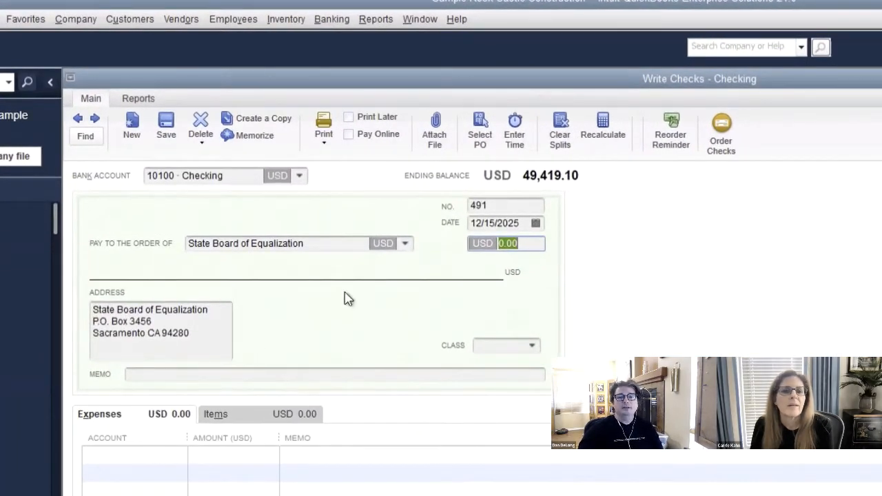
{"action": "left_click", "coordinate": [130, 460]}
{"action": "type", "text": "Sales Ord..."}
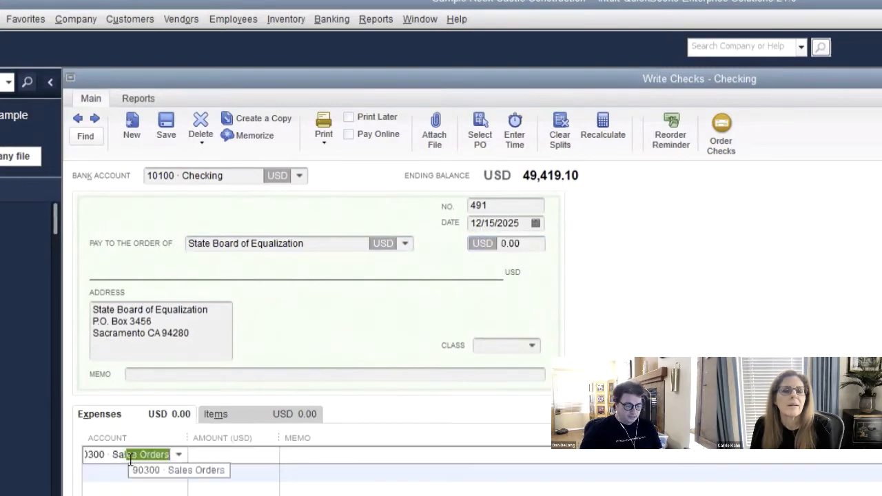
{"action": "left_click", "coordinate": [179, 456]}
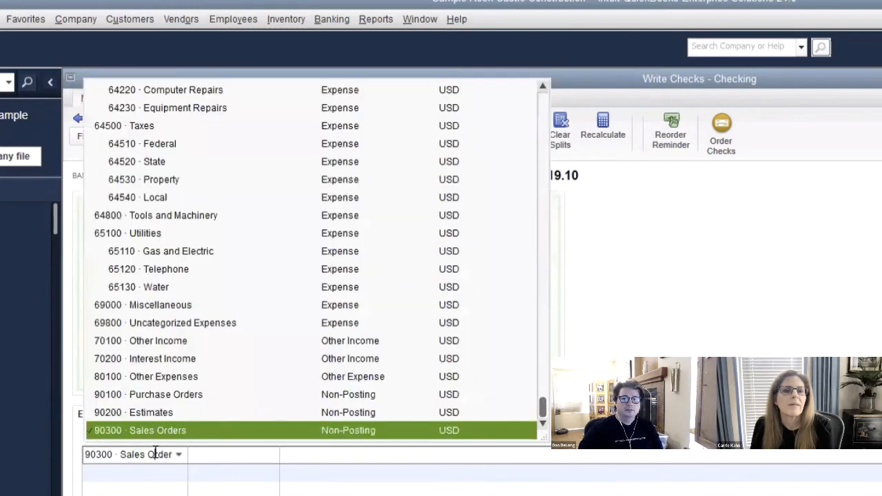
{"action": "left_click", "coordinate": [156, 454]}
{"action": "double_click", "coordinate": [156, 454]}
{"action": "left_click", "coordinate": [157, 455]}
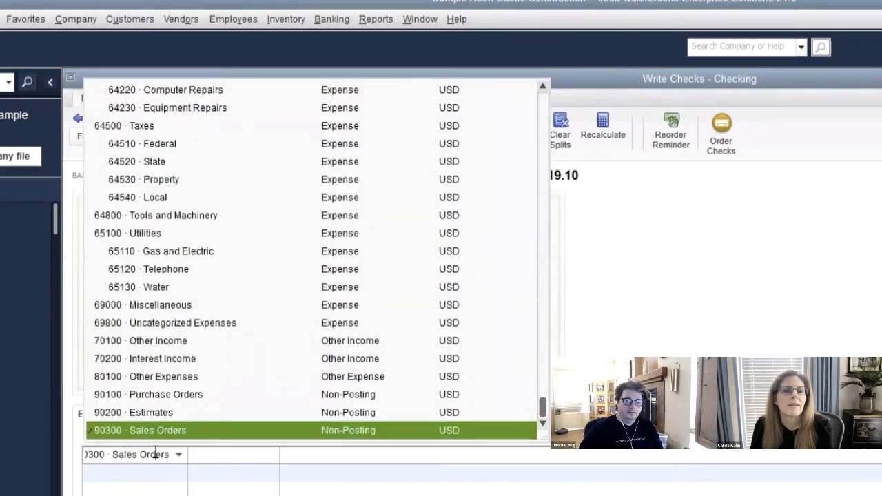
{"action": "key", "text": "BackSpace"}
{"action": "key", "text": "BackSpace"}
{"action": "key", "text": "BackSpace"}
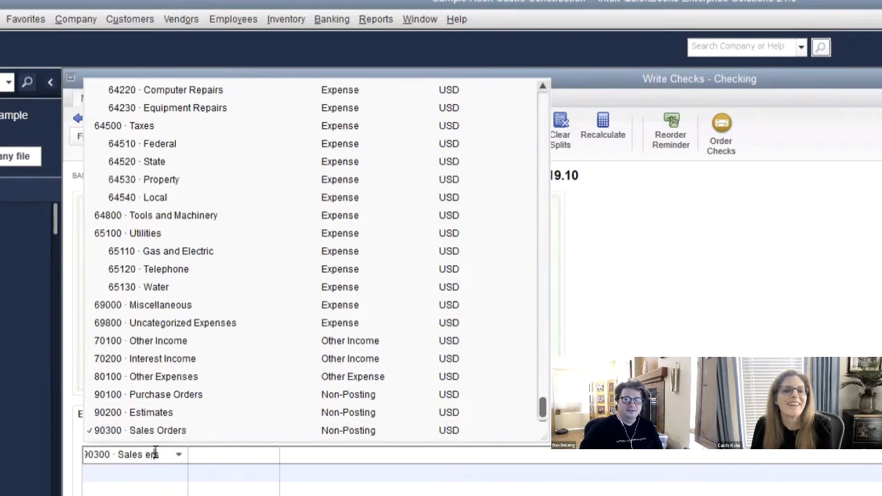
{"action": "key", "text": "BackSpace"}
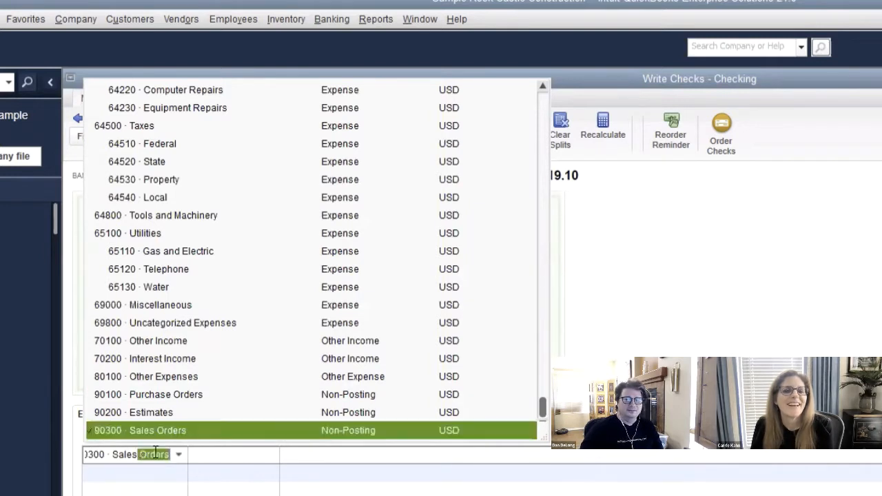
{"action": "key", "text": "BackSpace"}
{"action": "key", "text": "BackSpace"}
{"action": "key", "text": "BackSpace"}
{"action": "key", "text": "BackSpace"}
{"action": "key", "text": "BackSpace"}
{"action": "key", "text": "BackSpace"}
{"action": "key", "text": "BackSpace"}
{"action": "key", "text": "BackSpace"}
{"action": "key", "text": "BackSpace"}
{"action": "key", "text": "BackSpace"}
{"action": "key", "text": "BackSpace"}
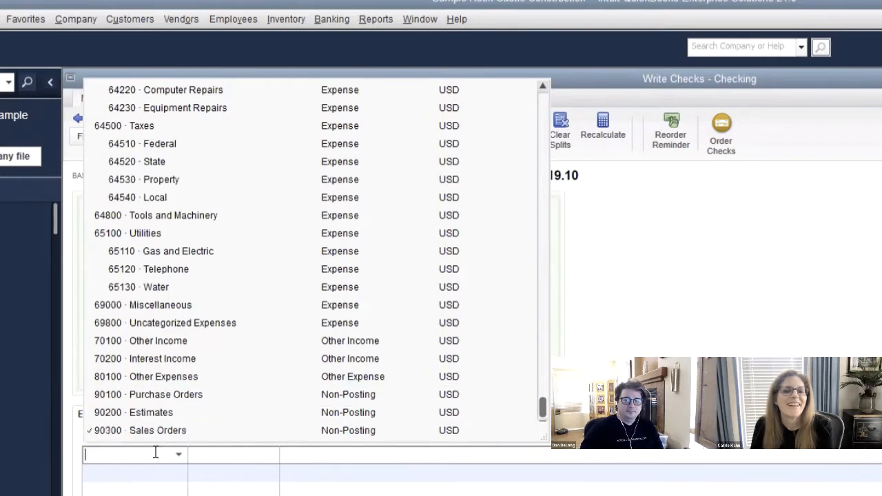
Step: Assign the check's first expense line to 25500 · Sales Tax Payable for 1163, turning off the sales-tax-by-check message for the future
{"action": "type", "text": "25"}
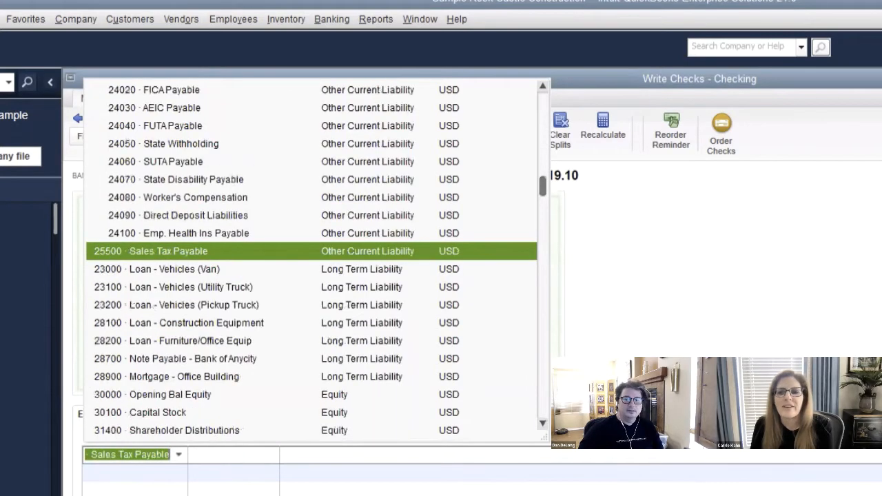
{"action": "key", "text": "Tab"}
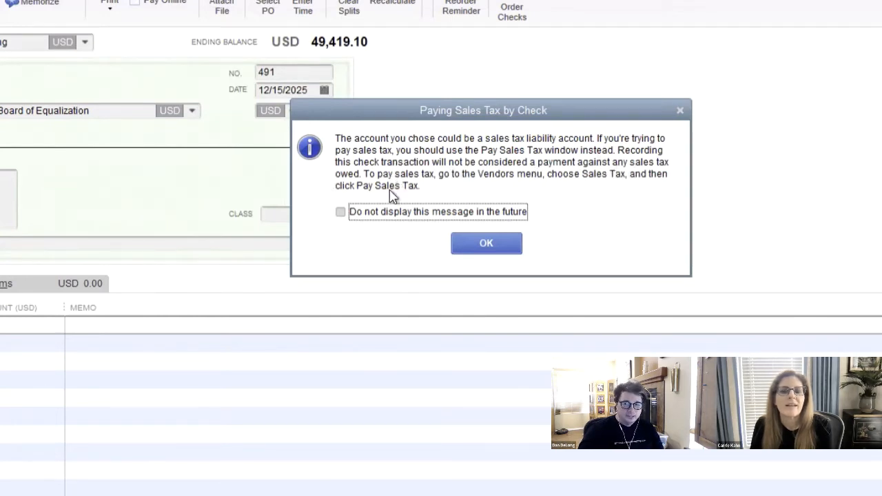
{"action": "left_click", "coordinate": [340, 213]}
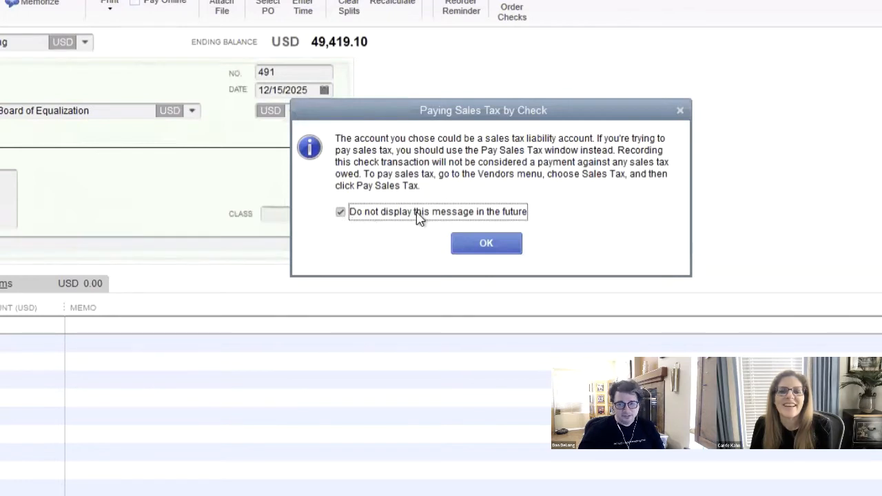
{"action": "left_click", "coordinate": [498, 249]}
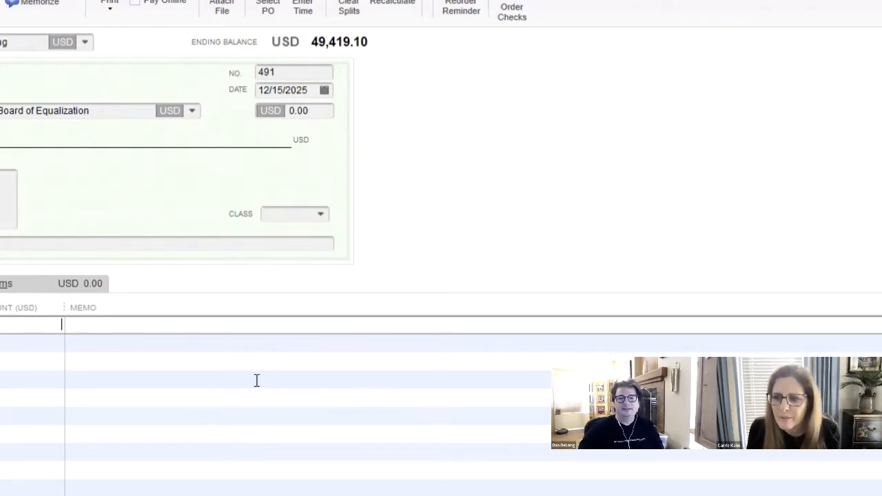
{"action": "type", "text": "116"}
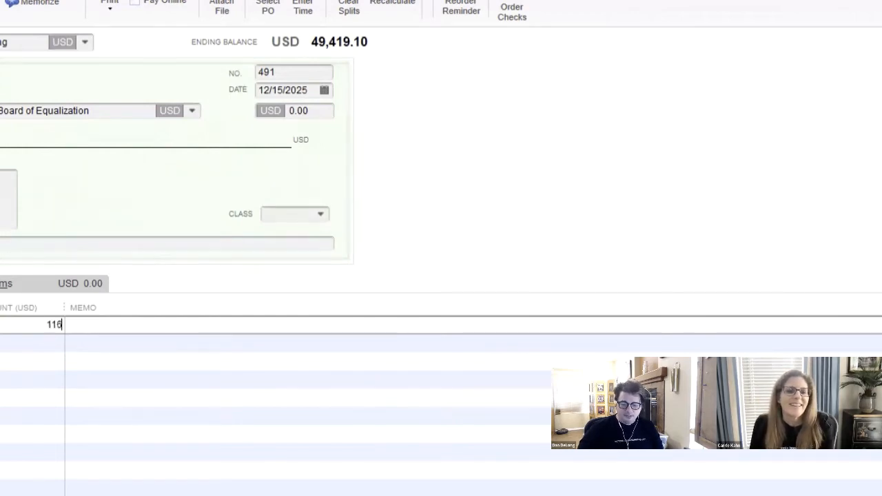
{"action": "type", "text": "3"}
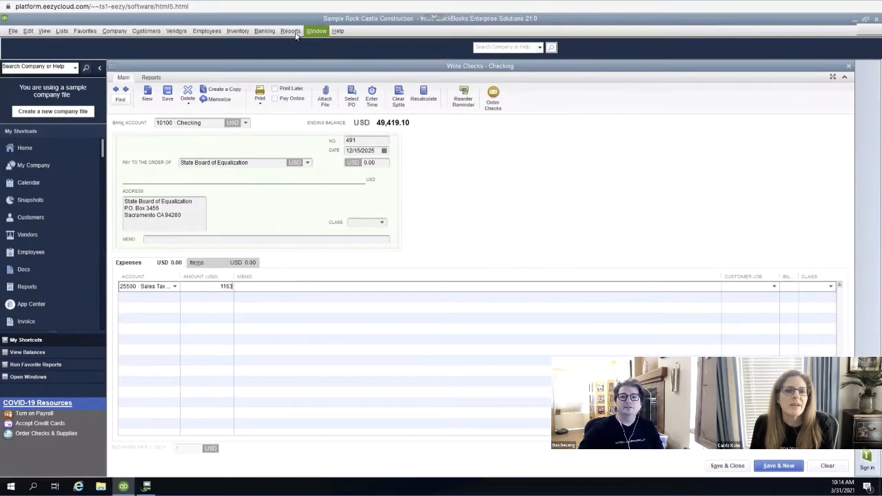
Step: Review the sales tax payable amounts in the open Sales Tax Liability report and return to the check
{"action": "left_click", "coordinate": [290, 31]}
{"action": "mouse_move", "coordinate": [318, 32]}
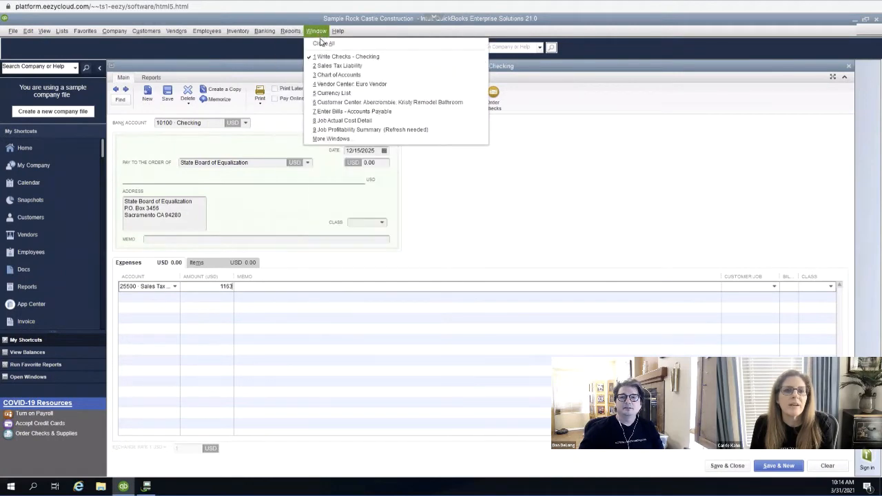
{"action": "left_click", "coordinate": [329, 65]}
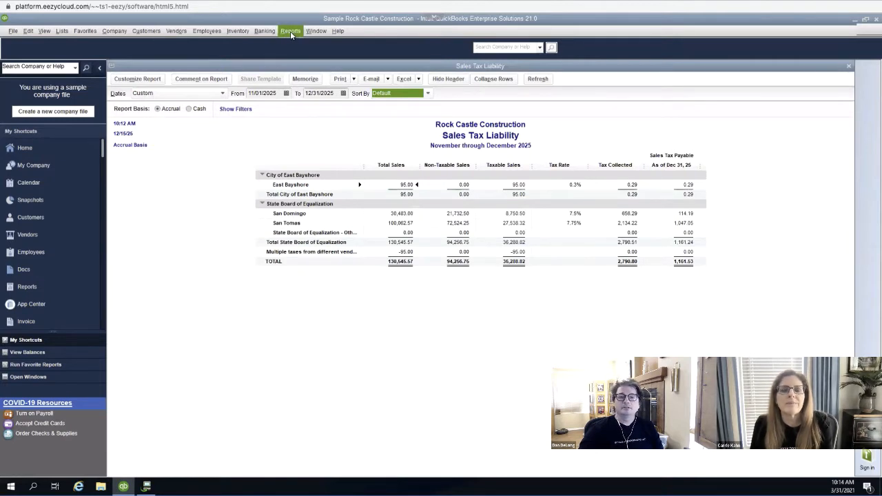
{"action": "key", "text": "Escape"}
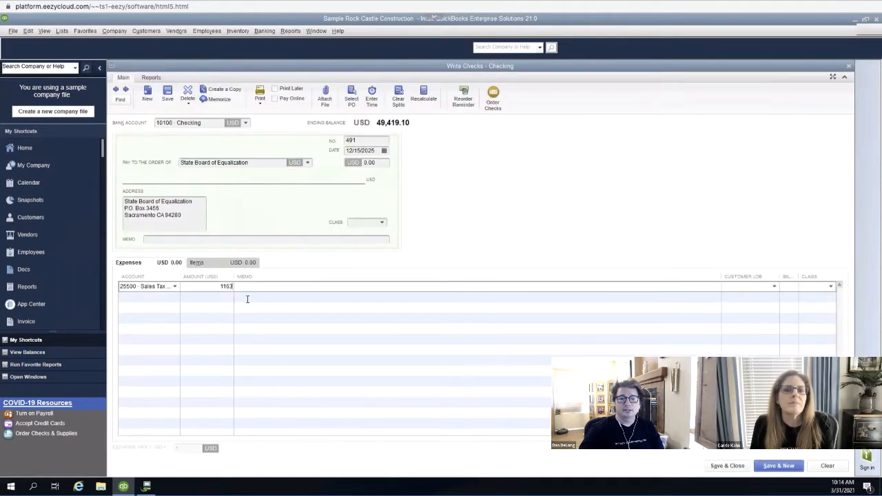
Step: Set the Sales Tax Payable line to 1161.53 and save the check dated 01/14/2026
{"action": "type", "text": "1.5"}
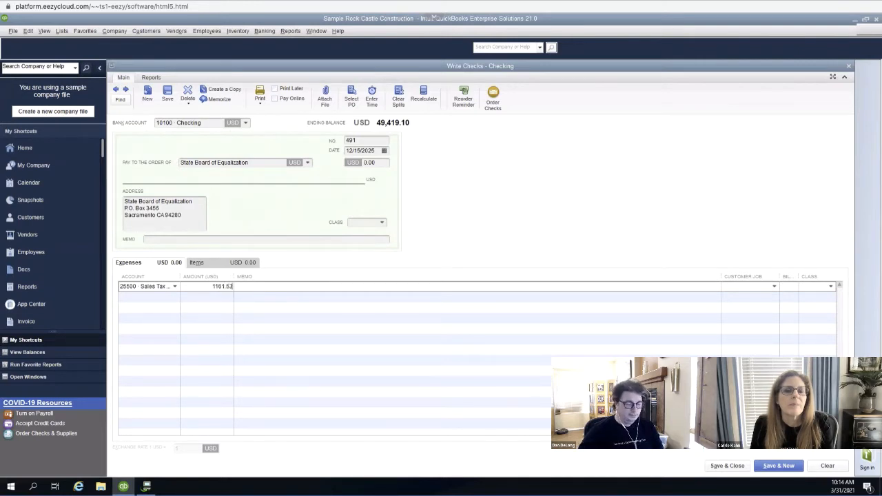
{"action": "key", "text": "Tab"}
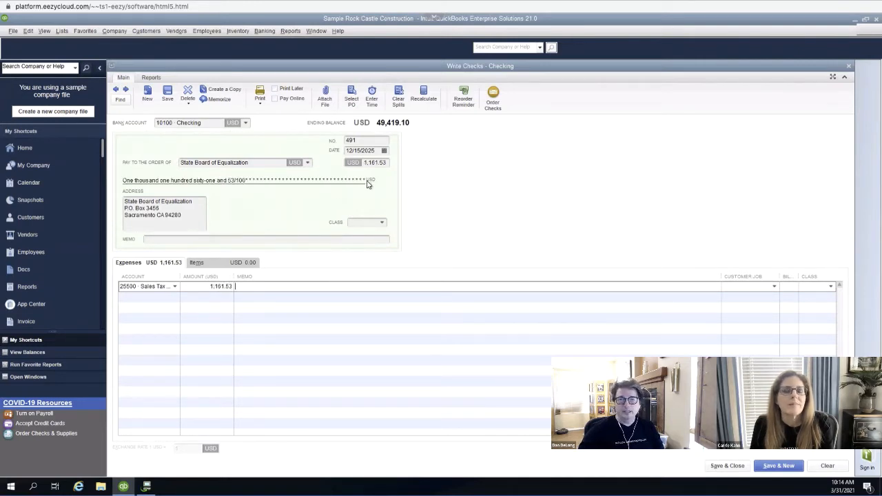
{"action": "left_click", "coordinate": [384, 151]}
{"action": "left_click", "coordinate": [418, 167]}
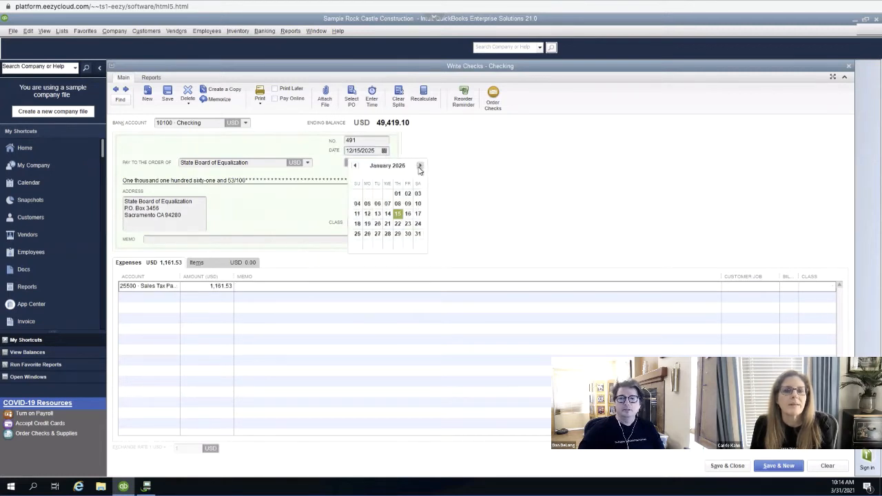
{"action": "left_click", "coordinate": [387, 215]}
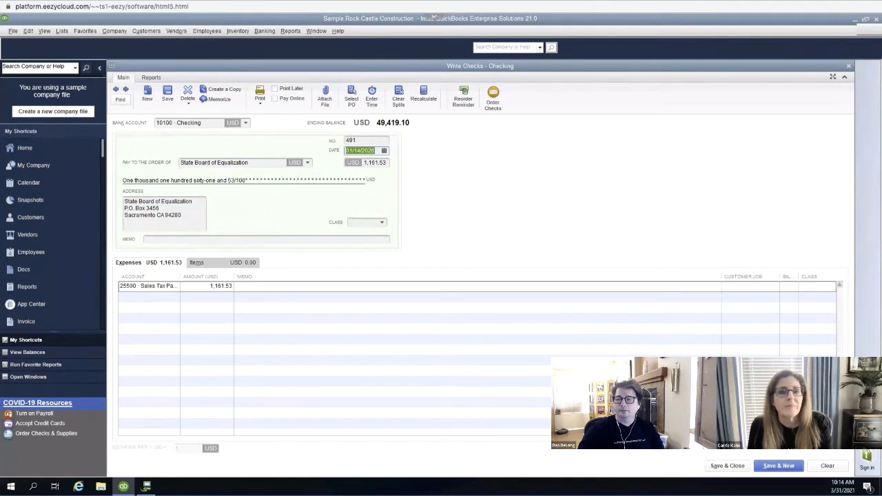
{"action": "left_click", "coordinate": [725, 469]}
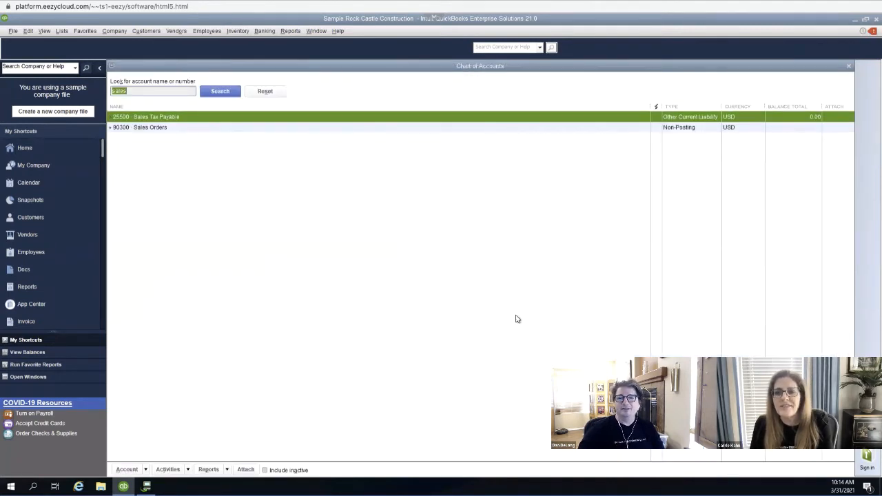
Step: Run the Sales Tax Liability report with its end date set to 01/31/2026
{"action": "left_click", "coordinate": [313, 31]}
{"action": "mouse_move", "coordinate": [290, 31]}
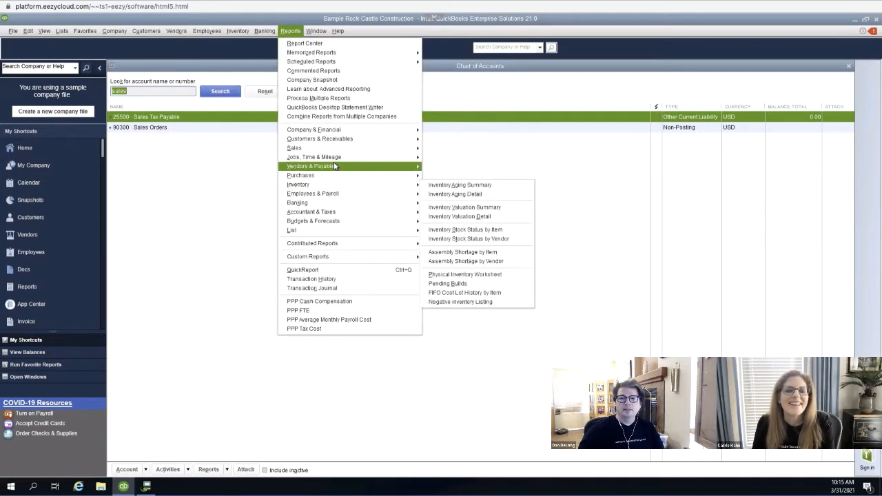
{"action": "mouse_move", "coordinate": [338, 166]}
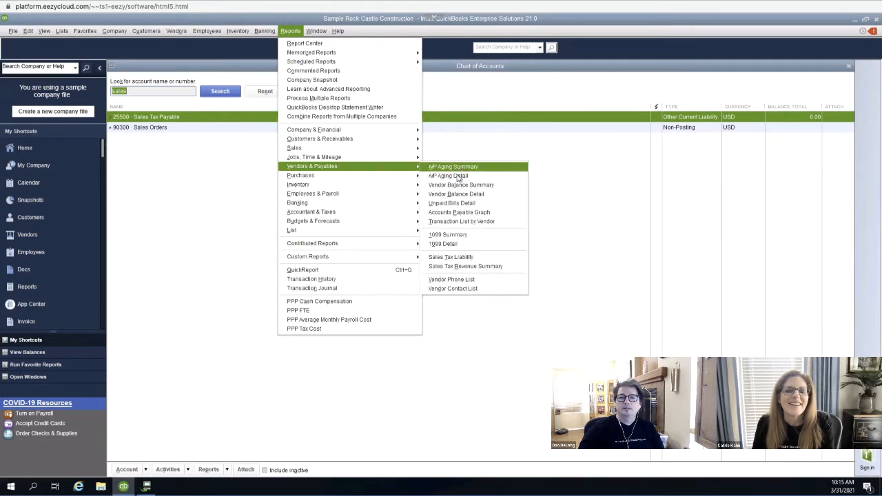
{"action": "left_click", "coordinate": [460, 259]}
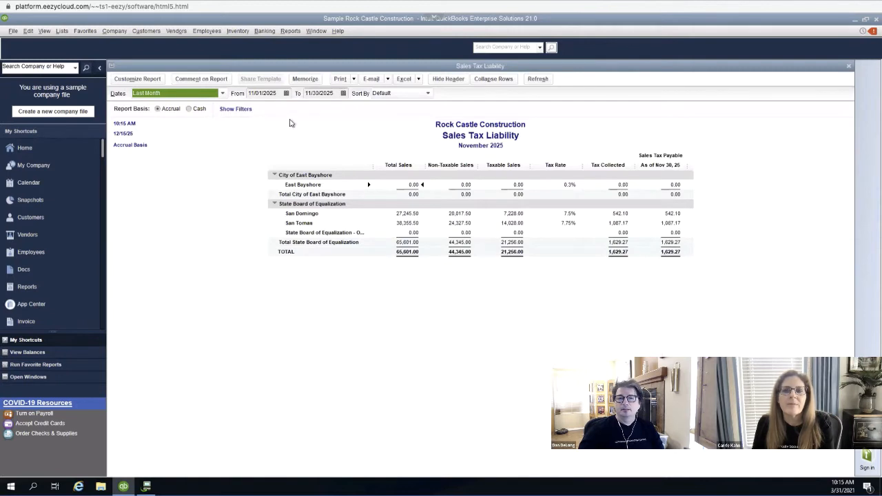
{"action": "left_click", "coordinate": [344, 94]}
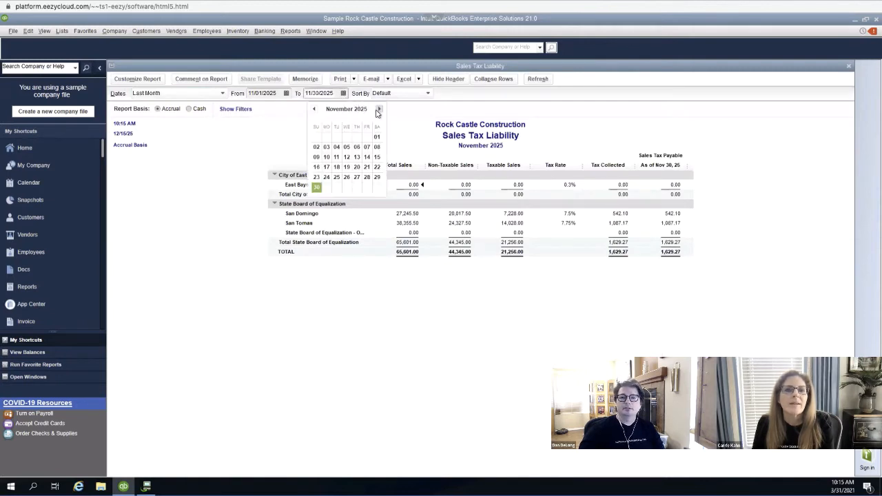
{"action": "left_click", "coordinate": [379, 109]}
{"action": "left_click", "coordinate": [378, 109]}
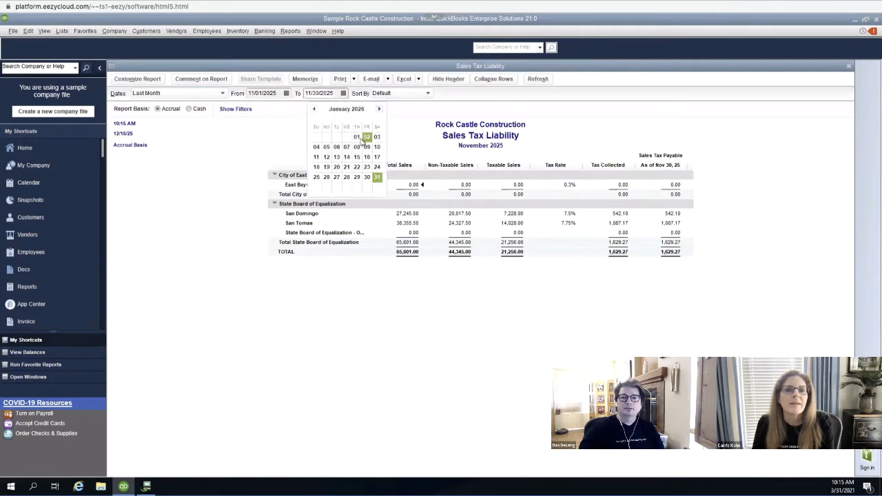
{"action": "left_click", "coordinate": [377, 178]}
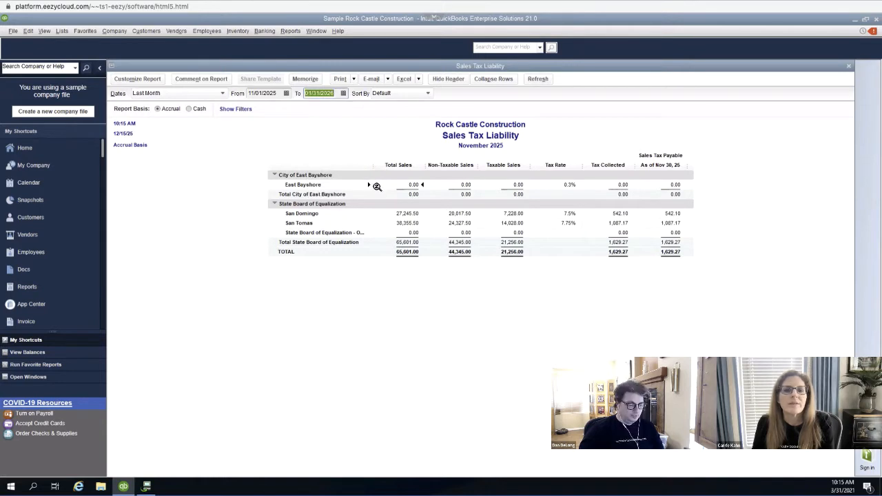
{"action": "key", "text": "Tab"}
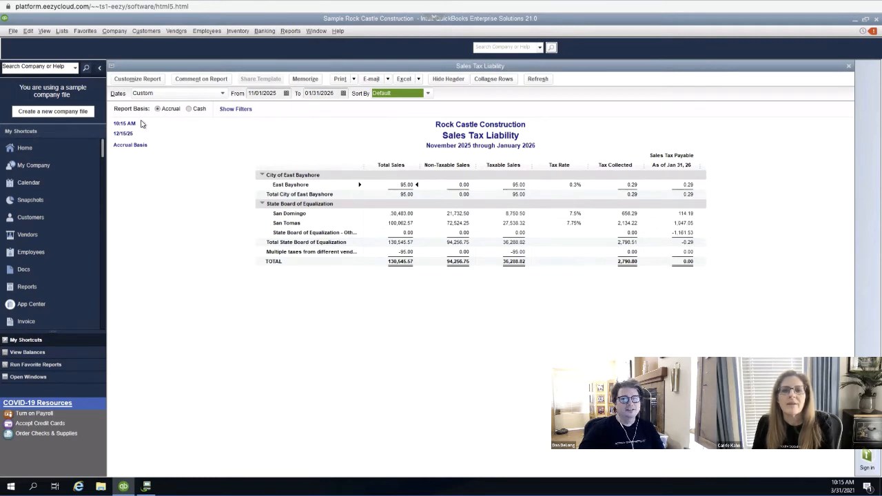
Step: Return to the chart of accounts to check the Sales Tax Payable balance
{"action": "left_click", "coordinate": [115, 31]}
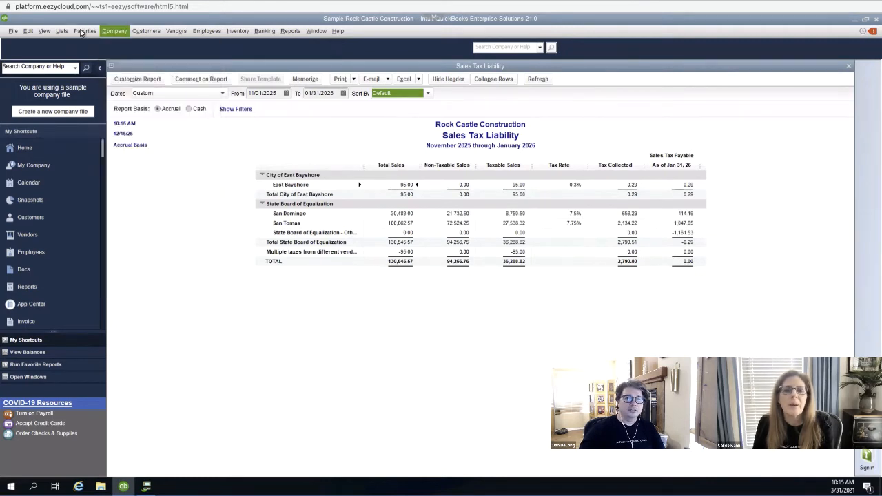
{"action": "left_click", "coordinate": [64, 31]}
{"action": "left_click", "coordinate": [84, 43]}
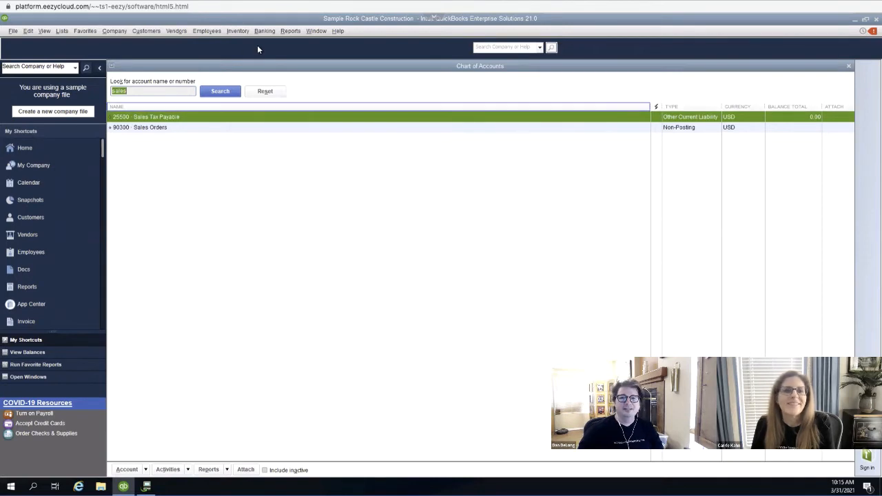
Step: Open the Pay Sales Tax window and show the sales tax due through 12/31/2025
{"action": "left_click", "coordinate": [170, 32]}
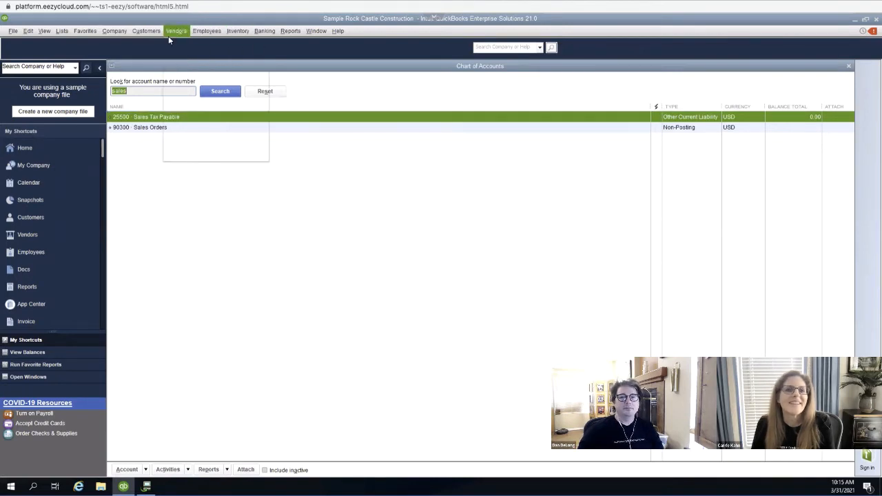
{"action": "mouse_move", "coordinate": [197, 88]}
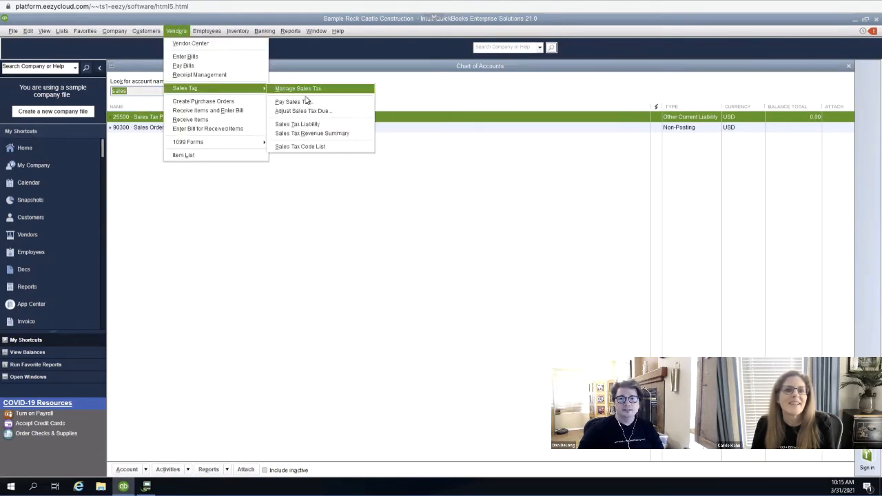
{"action": "left_click", "coordinate": [305, 104]}
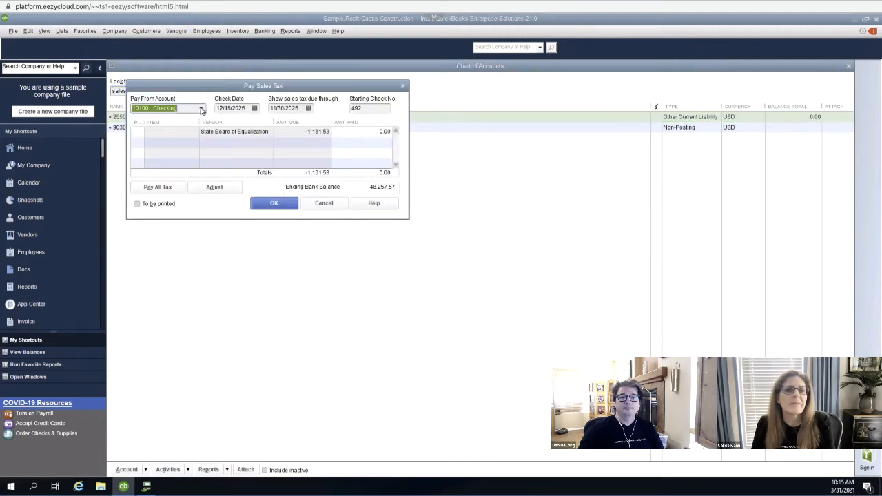
{"action": "left_click", "coordinate": [308, 108]}
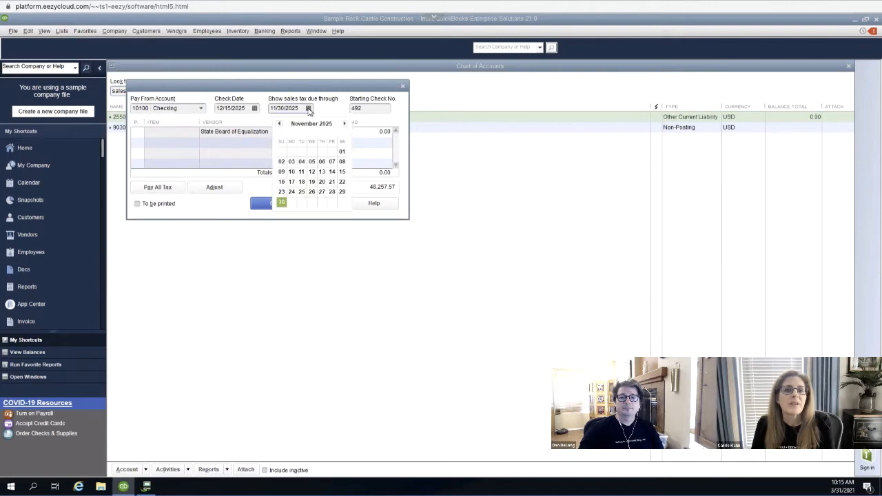
{"action": "left_click", "coordinate": [343, 124]}
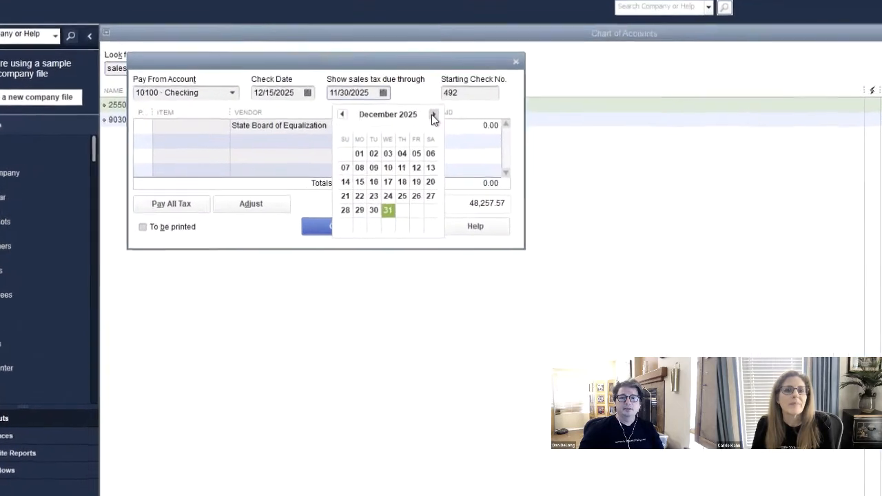
{"action": "left_click", "coordinate": [415, 217]}
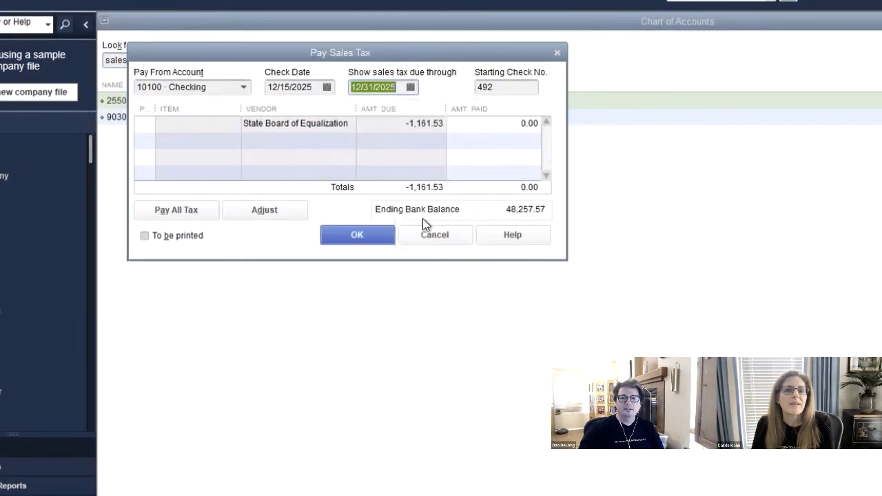
{"action": "key", "text": "Tab"}
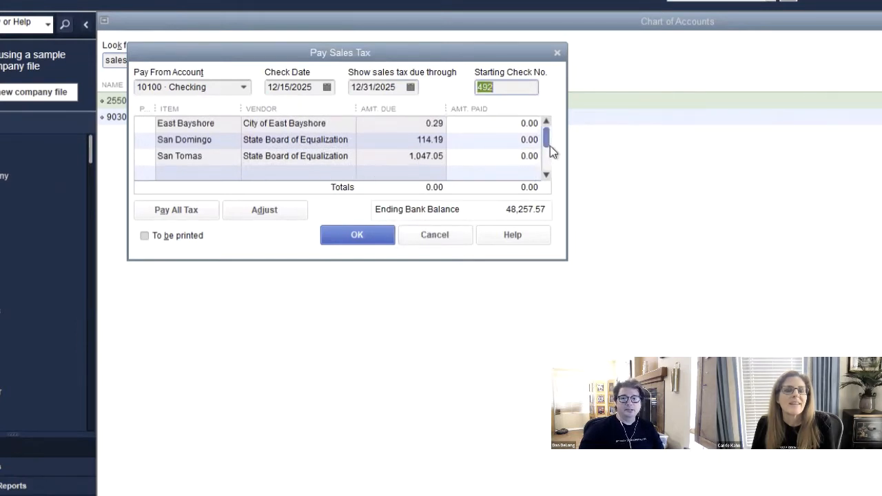
Step: Review the tax lines due for each vendor, mark the East Bayshore line for payment, and close Pay Sales Tax without paying
{"action": "mouse_move", "coordinate": [551, 146]}
{"action": "left_mouse_down"}
{"action": "mouse_move", "coordinate": [545, 164]}
{"action": "mouse_move", "coordinate": [546, 140]}
{"action": "left_mouse_up"}
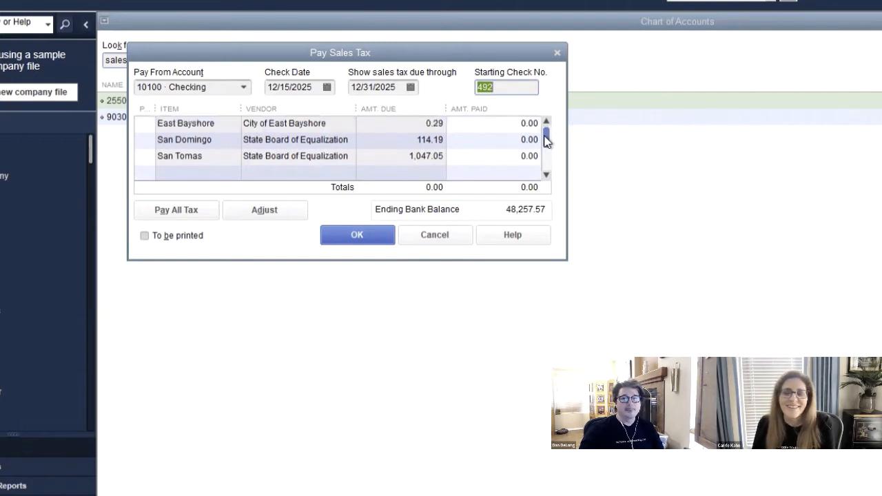
{"action": "left_click", "coordinate": [546, 174]}
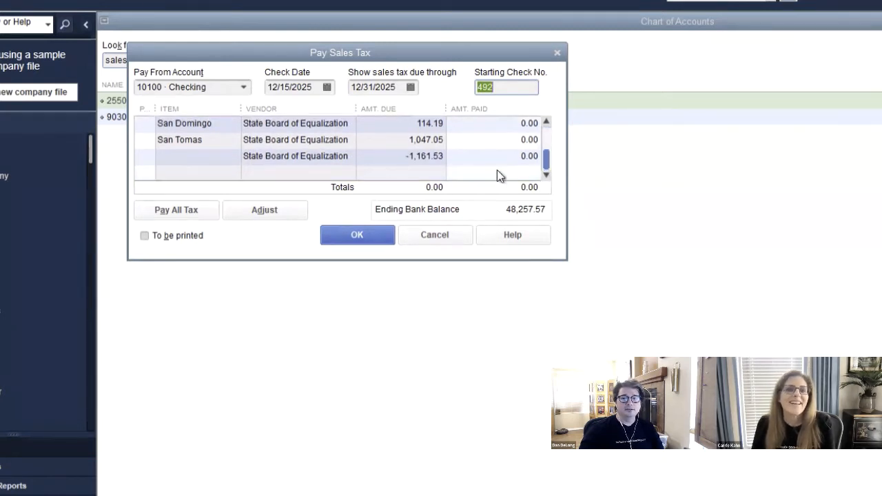
{"action": "left_click", "coordinate": [545, 138]}
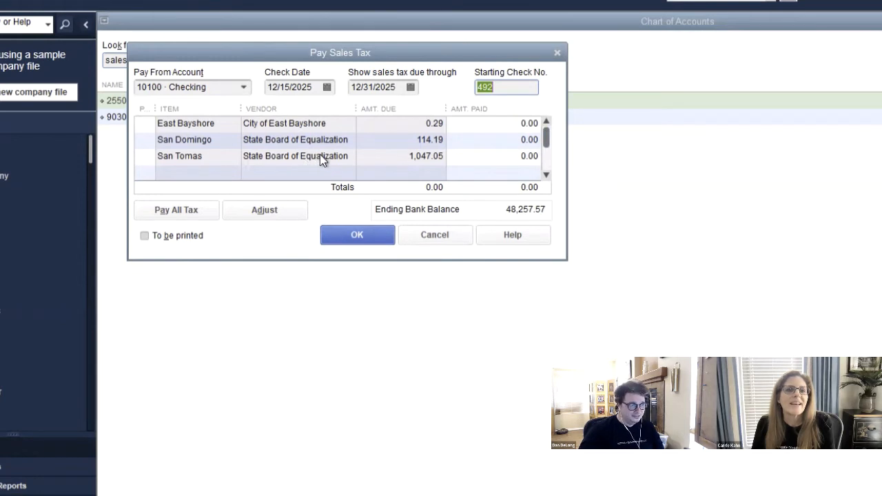
{"action": "left_click", "coordinate": [546, 175]}
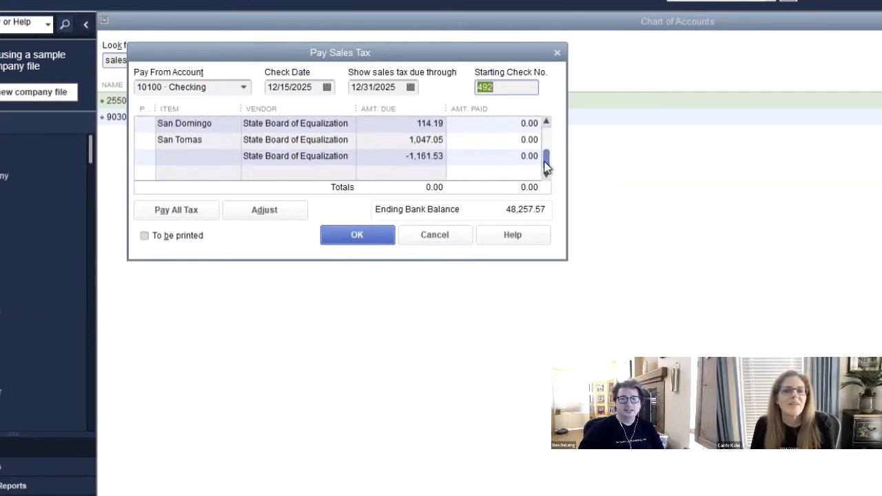
{"action": "left_click_drag", "start_coordinate": [546, 165], "coordinate": [545, 131]}
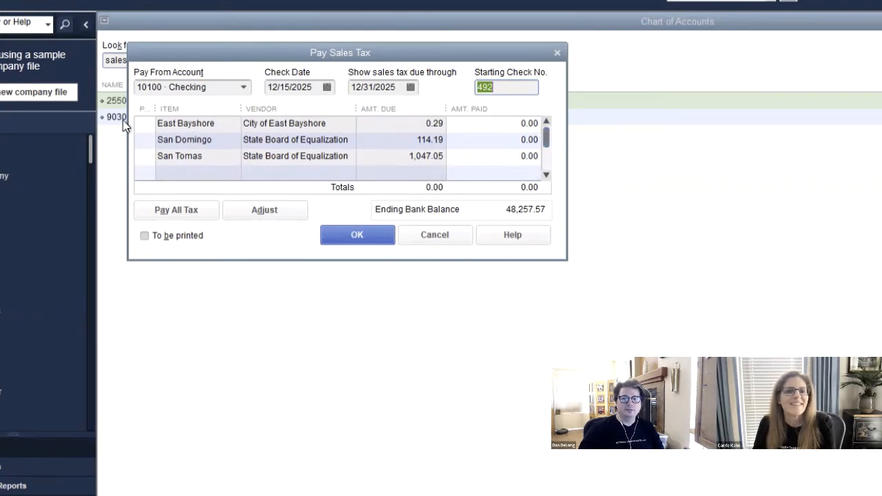
{"action": "left_click", "coordinate": [145, 124]}
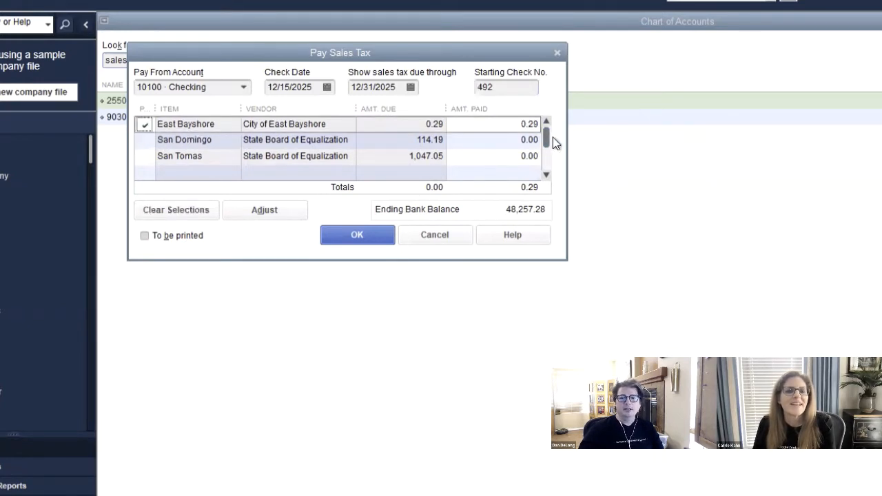
{"action": "left_click", "coordinate": [557, 53]}
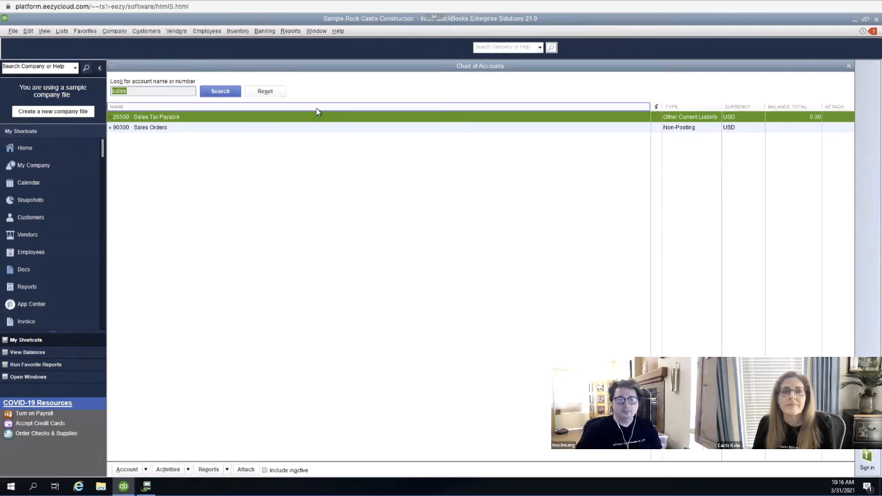
Step: Open the Fix Incorrectly Recorded Sales Tax tool from the accounting tools
{"action": "left_click", "coordinate": [177, 31]}
{"action": "mouse_move", "coordinate": [221, 88]}
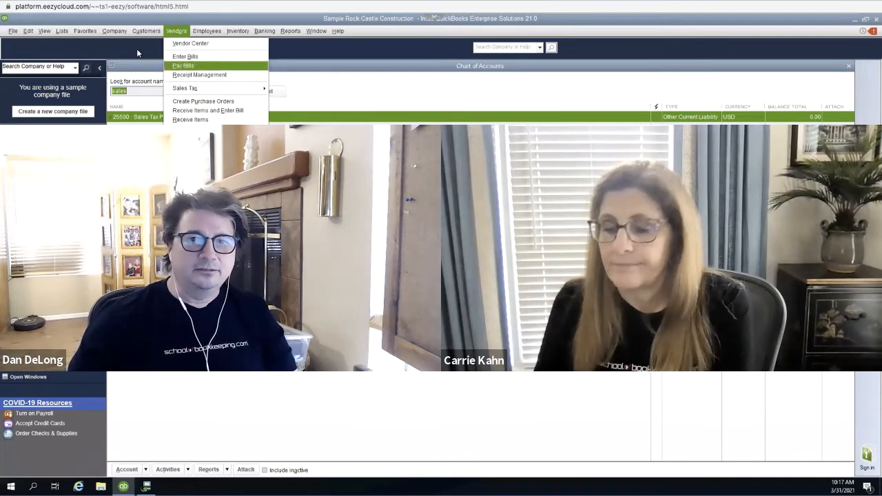
{"action": "left_click", "coordinate": [86, 33]}
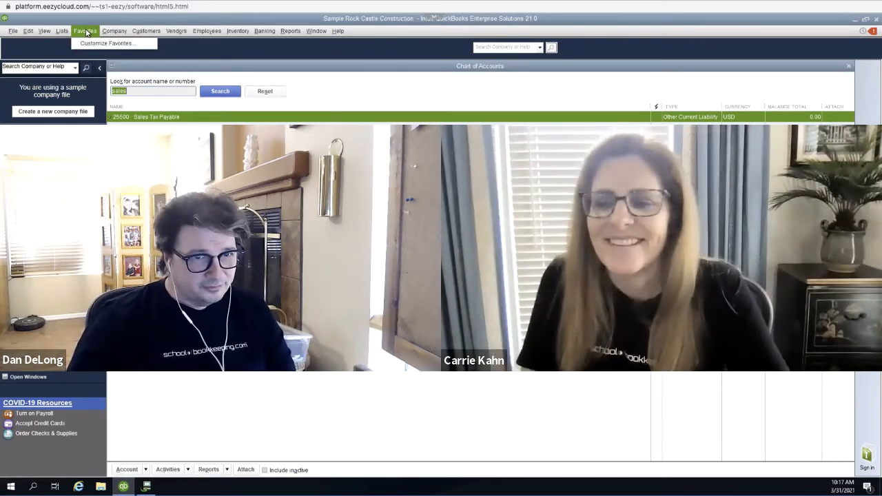
{"action": "mouse_move", "coordinate": [120, 33]}
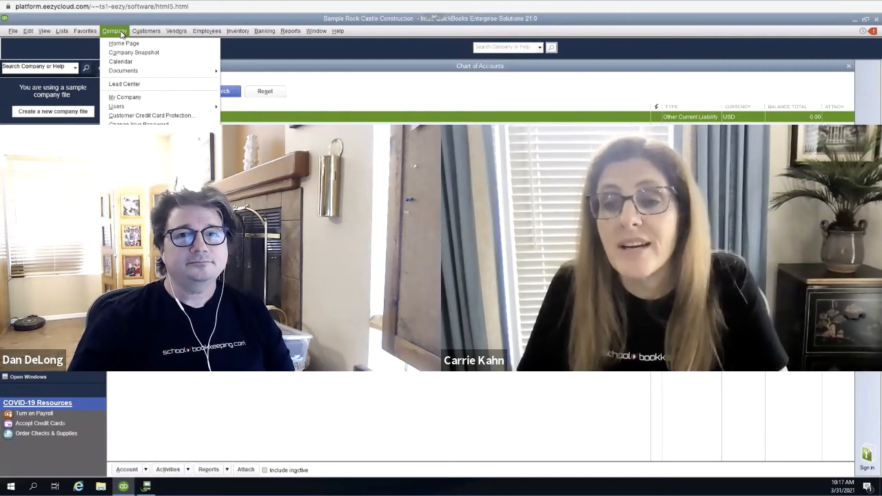
{"action": "mouse_move", "coordinate": [153, 34]}
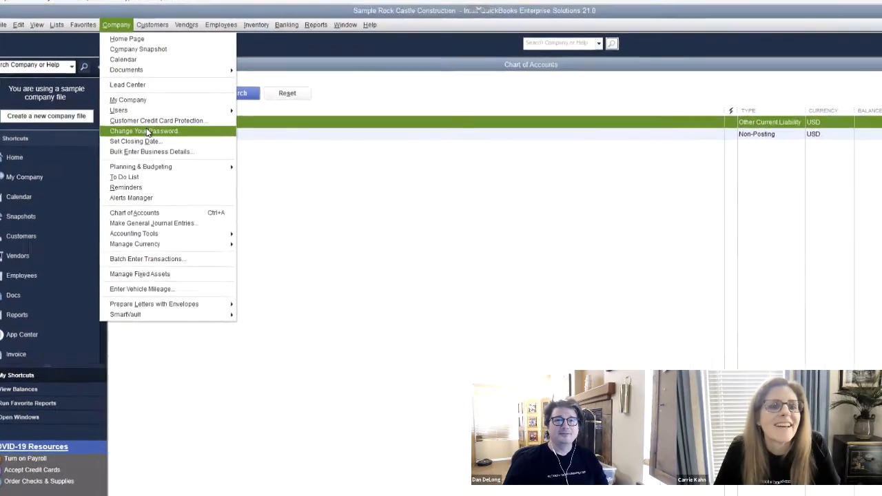
{"action": "mouse_move", "coordinate": [190, 302]}
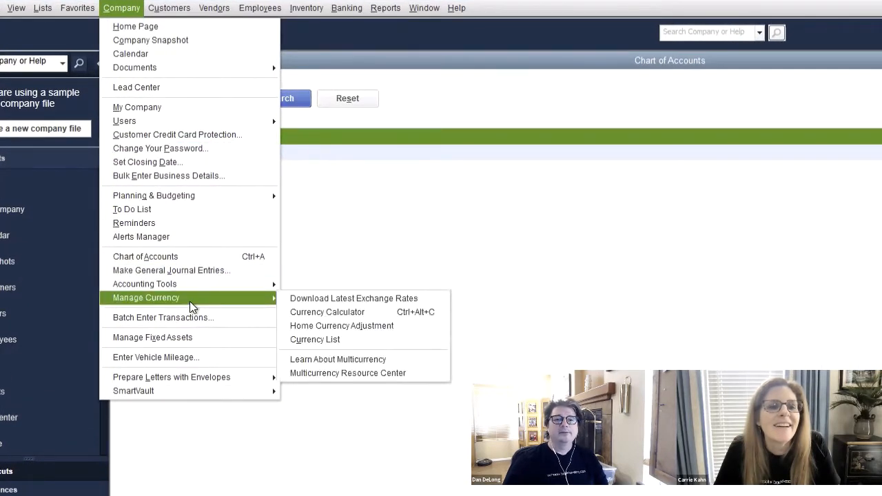
{"action": "mouse_move", "coordinate": [199, 287]}
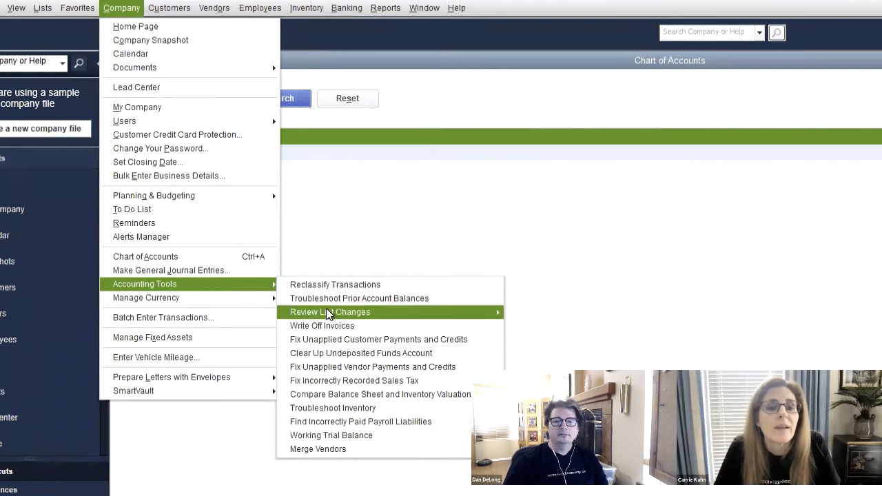
{"action": "mouse_move", "coordinate": [329, 313]}
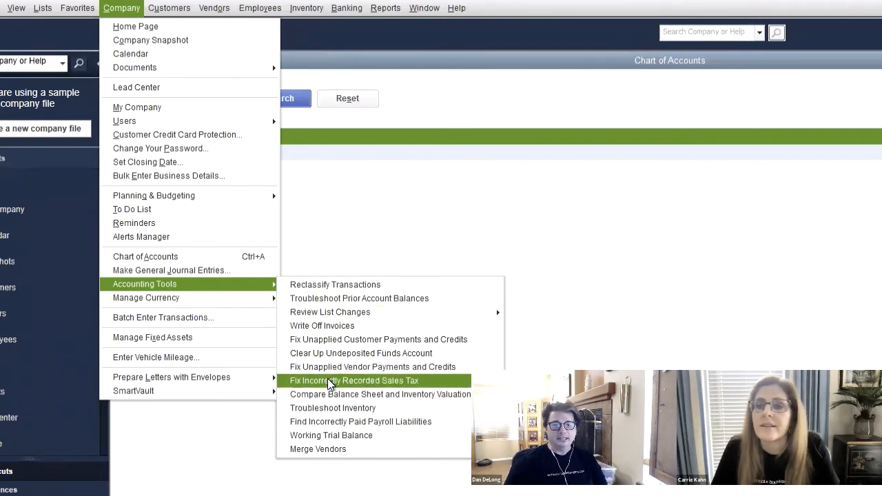
{"action": "left_click", "coordinate": [328, 380]}
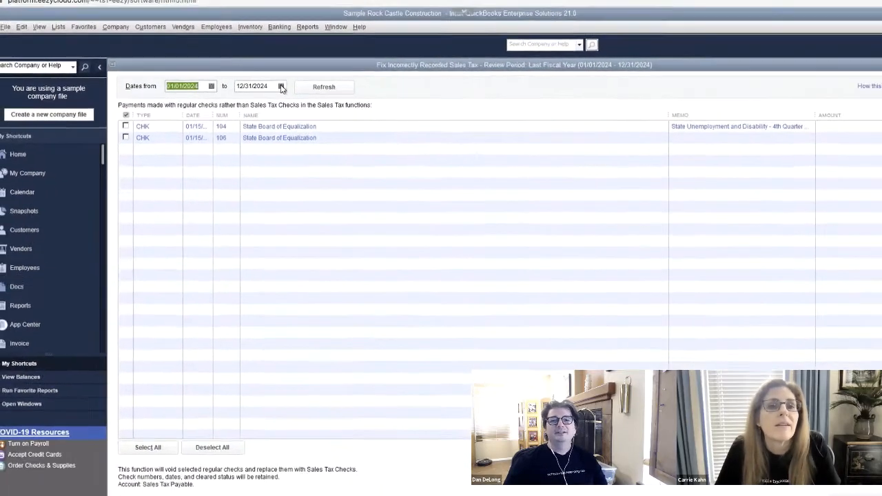
Step: Extend the review period's end date to 01/31/2026 and refresh the list of regular checks used for sales tax
{"action": "left_click", "coordinate": [348, 89]}
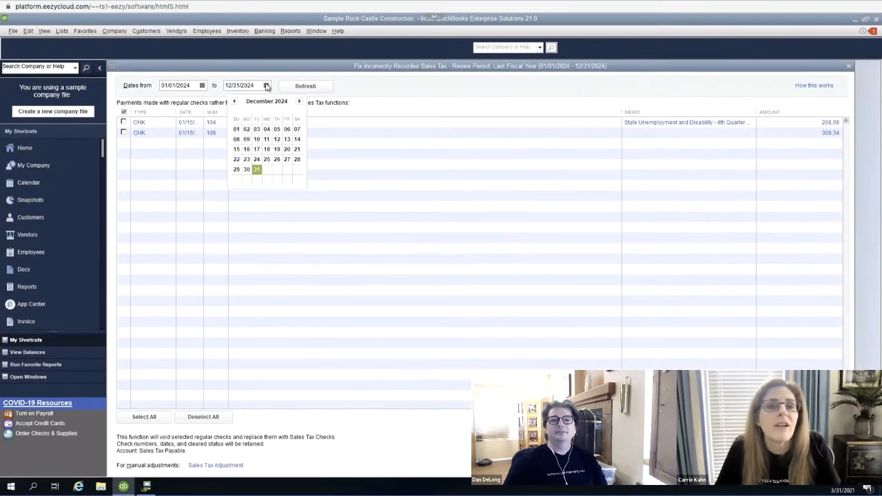
{"action": "left_click", "coordinate": [300, 103]}
{"action": "left_click", "coordinate": [300, 103]}
{"action": "left_click", "coordinate": [300, 103]}
{"action": "left_click", "coordinate": [300, 103]}
{"action": "left_click", "coordinate": [300, 104]}
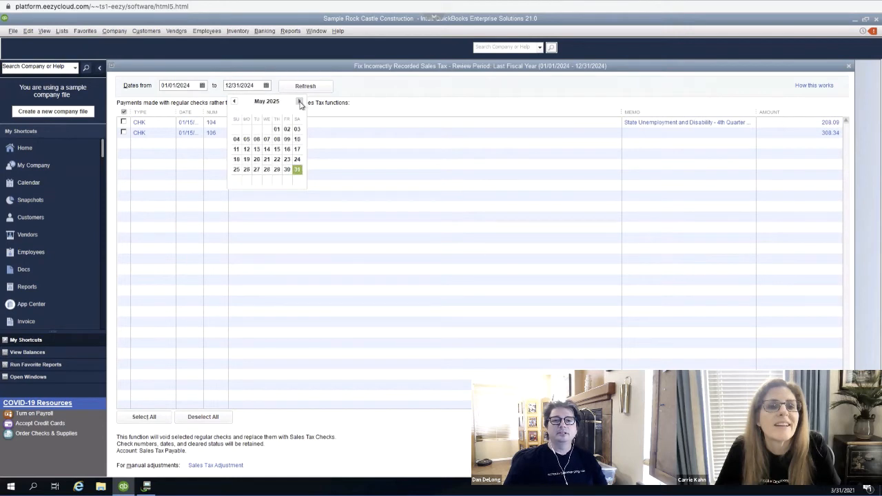
{"action": "left_click", "coordinate": [300, 103]}
{"action": "left_click", "coordinate": [300, 103]}
{"action": "left_click", "coordinate": [300, 103]}
{"action": "left_click", "coordinate": [300, 103]}
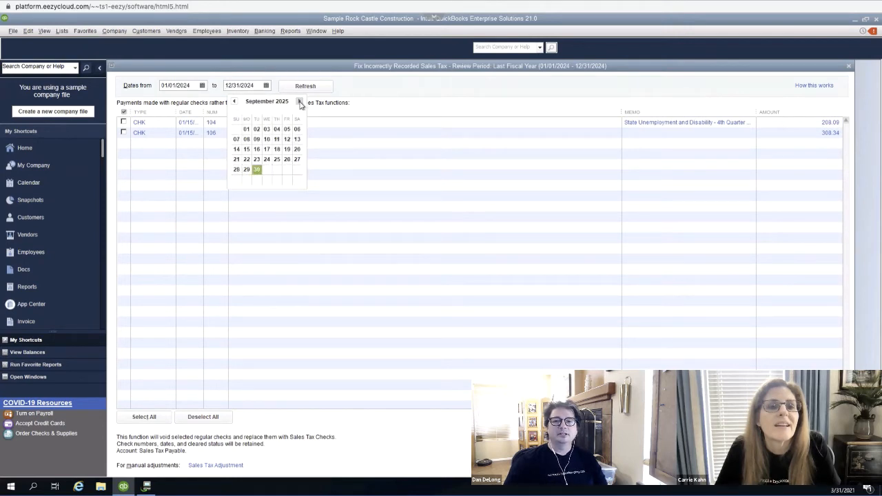
{"action": "left_click", "coordinate": [300, 103]}
{"action": "left_click", "coordinate": [300, 103]}
{"action": "left_click", "coordinate": [300, 103]}
{"action": "left_click", "coordinate": [300, 103]}
{"action": "left_click", "coordinate": [299, 103]}
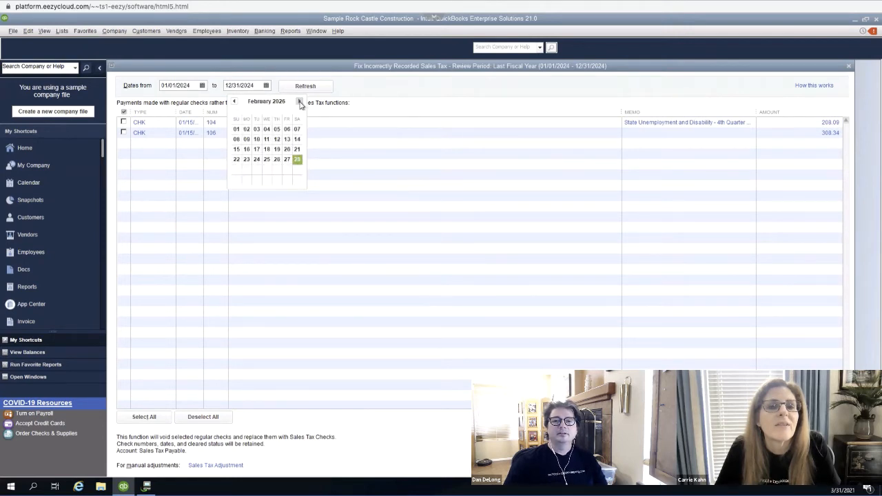
{"action": "left_click", "coordinate": [234, 102]}
{"action": "left_click", "coordinate": [297, 169]}
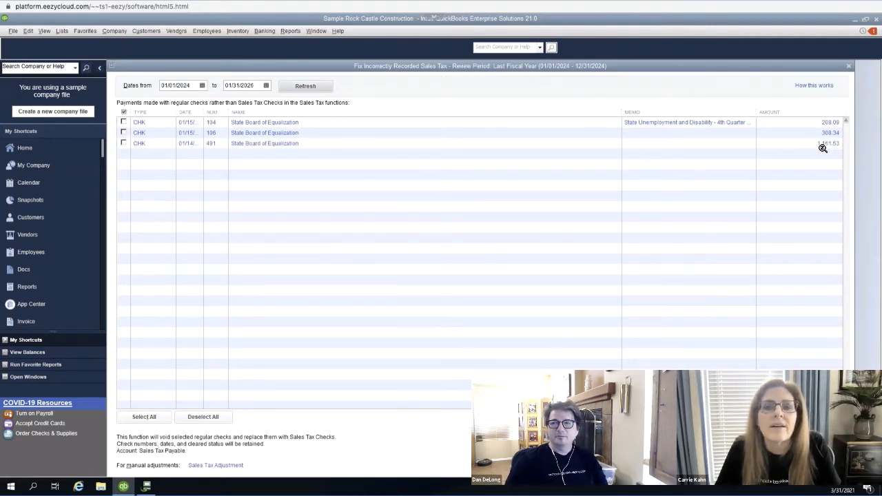
Step: Select check 491 to the State Board of Equalization and replace it with a Sales Tax Check, voiding the original
{"action": "left_click", "coordinate": [123, 143]}
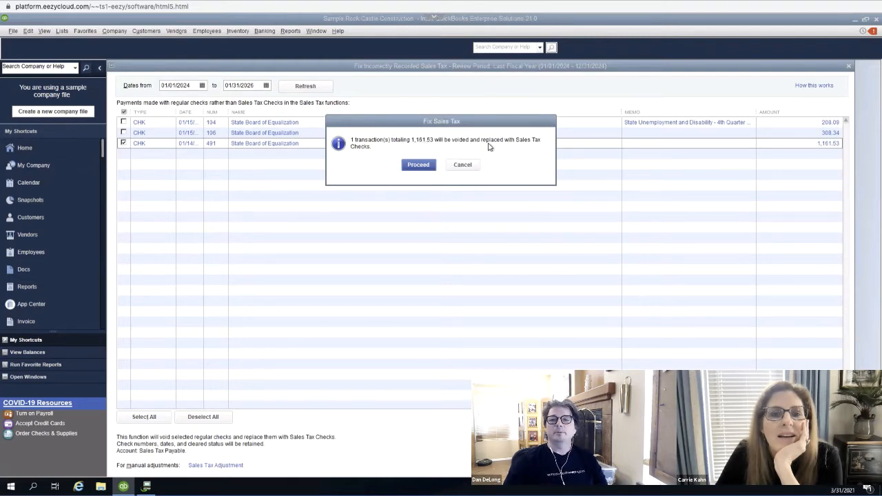
{"action": "left_click", "coordinate": [419, 165]}
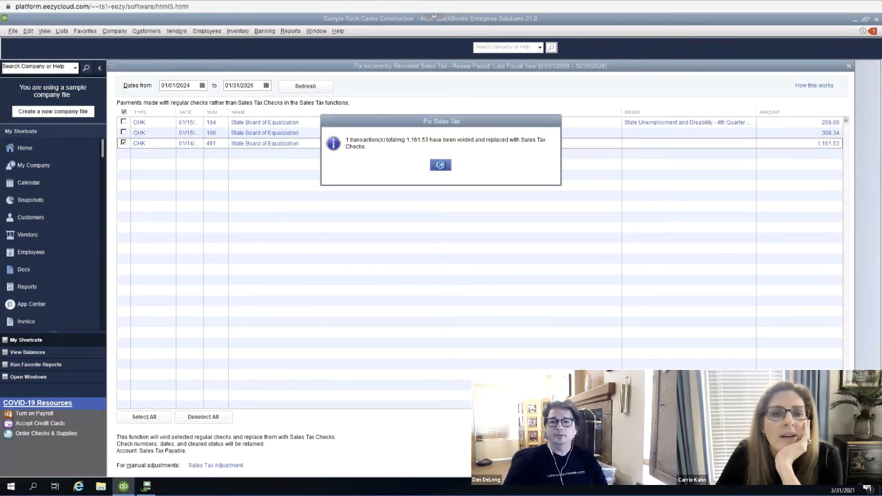
{"action": "left_click", "coordinate": [447, 166]}
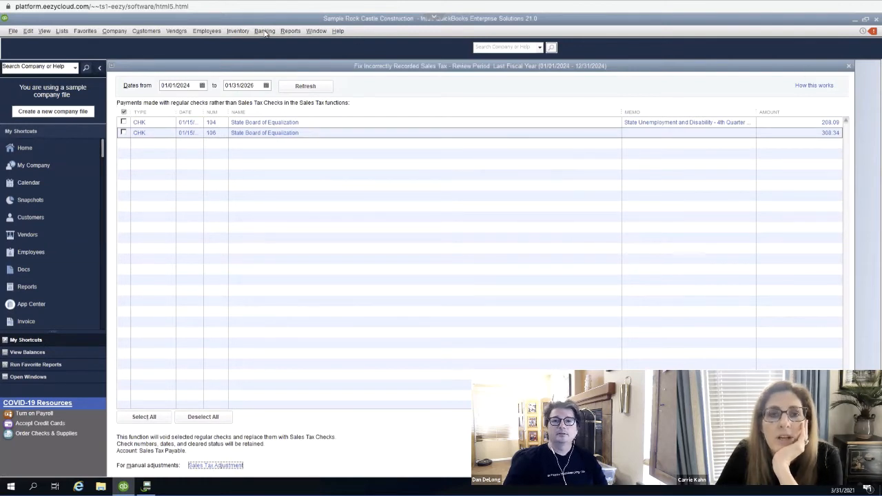
Step: Reopen the Pay Sales Tax window and show the tax due through 12/31/2025
{"action": "left_click", "coordinate": [176, 31]}
{"action": "mouse_move", "coordinate": [191, 88]}
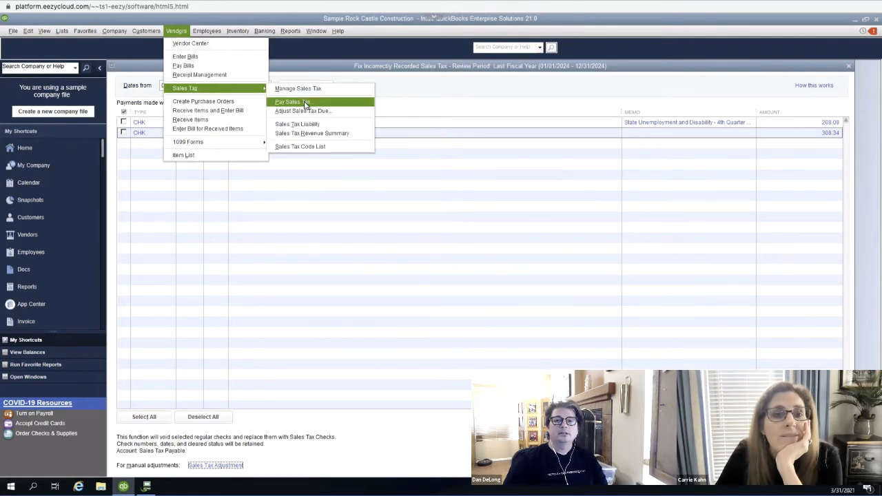
{"action": "left_click", "coordinate": [307, 102]}
{"action": "left_click", "coordinate": [306, 106]}
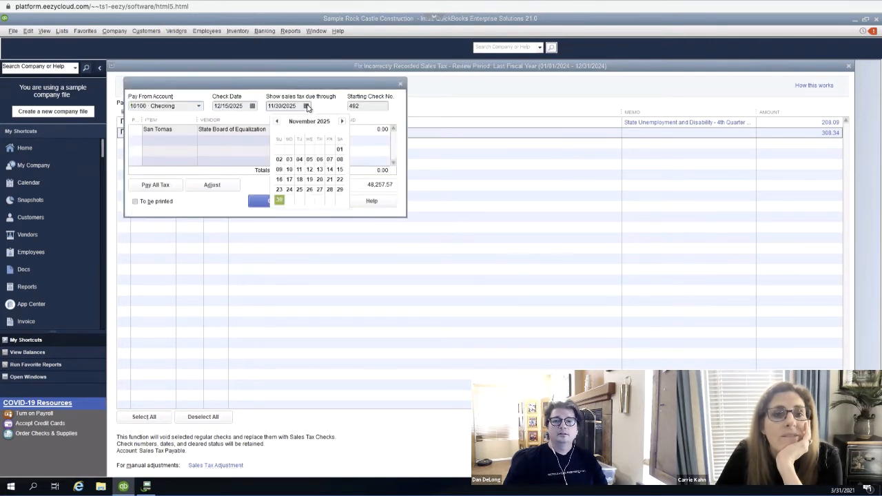
{"action": "left_click", "coordinate": [343, 122]}
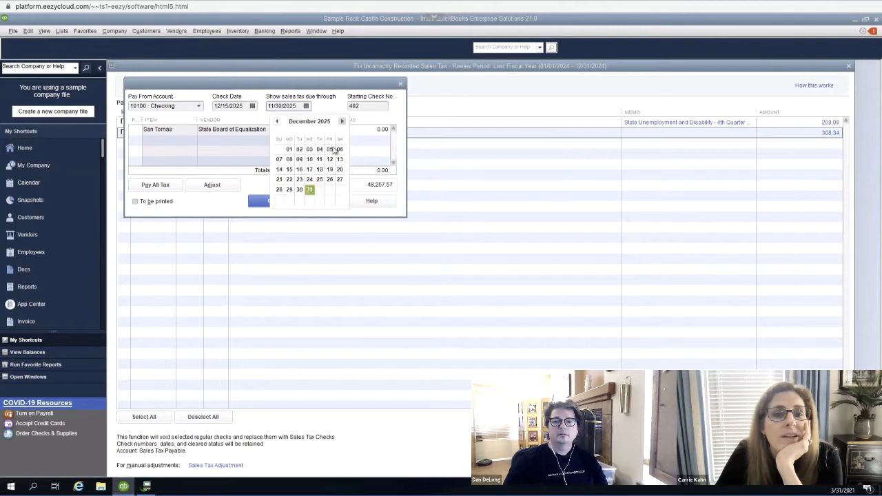
{"action": "left_click", "coordinate": [309, 190]}
{"action": "key", "text": "Tab"}
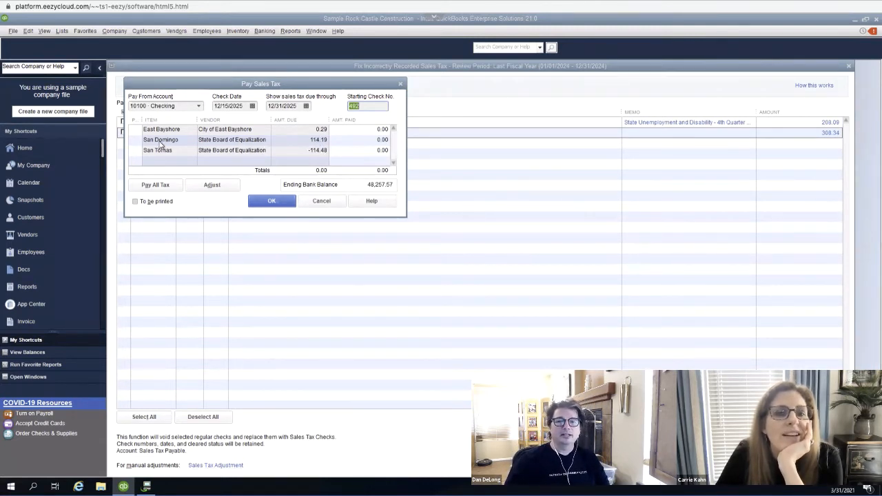
Step: Mark the East Bayshore, San Domingo and San Tomas lines for payment, and close Pay Sales Tax without paying
{"action": "left_click", "coordinate": [134, 130]}
{"action": "left_click", "coordinate": [135, 140]}
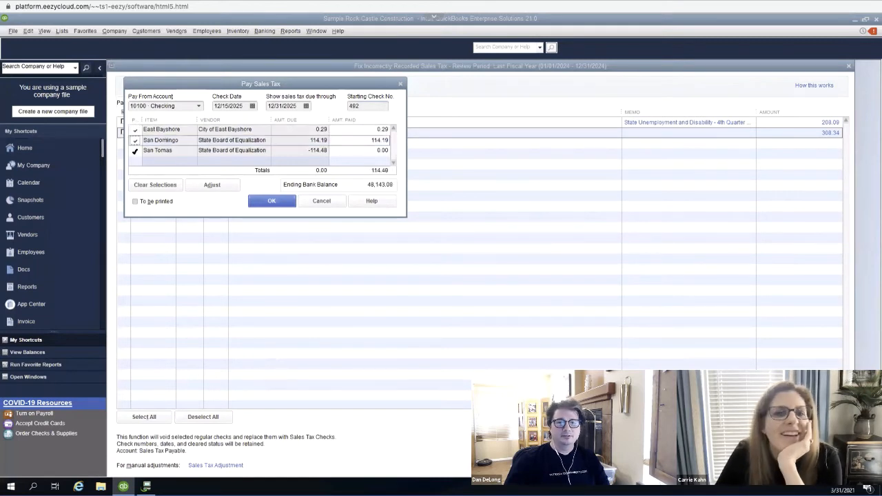
{"action": "left_click", "coordinate": [135, 150]}
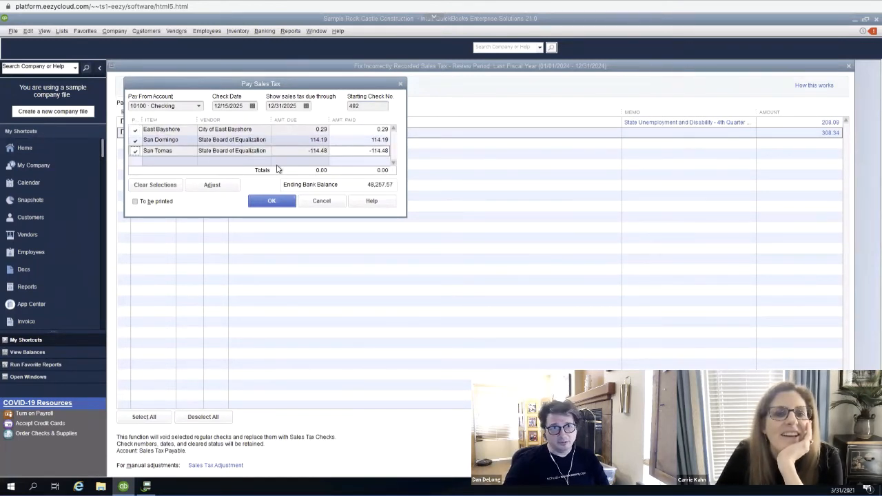
{"action": "left_click", "coordinate": [324, 200]}
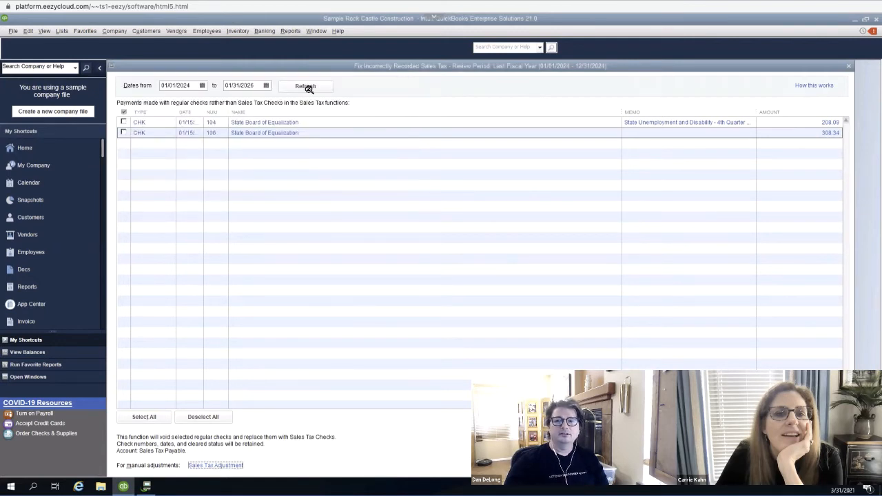
Step: Return to the open Sales Tax Liability report to check the updated Sales Tax Payable column
{"action": "left_click", "coordinate": [265, 31]}
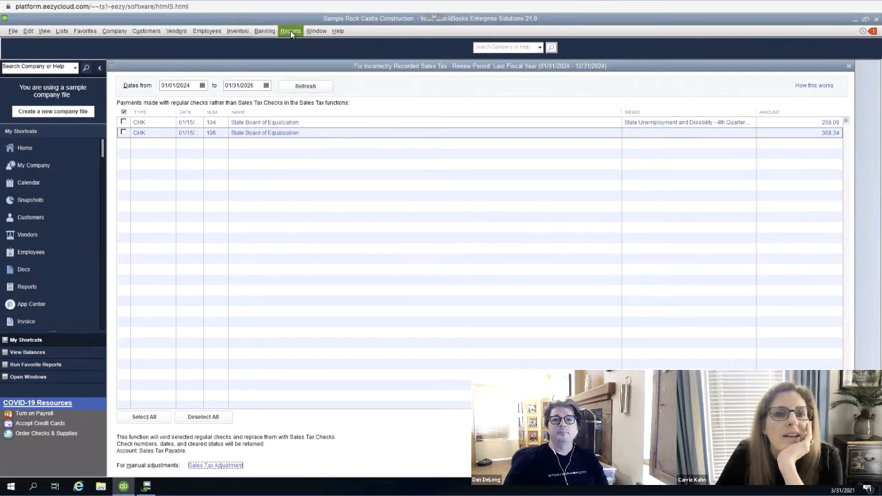
{"action": "mouse_move", "coordinate": [315, 34]}
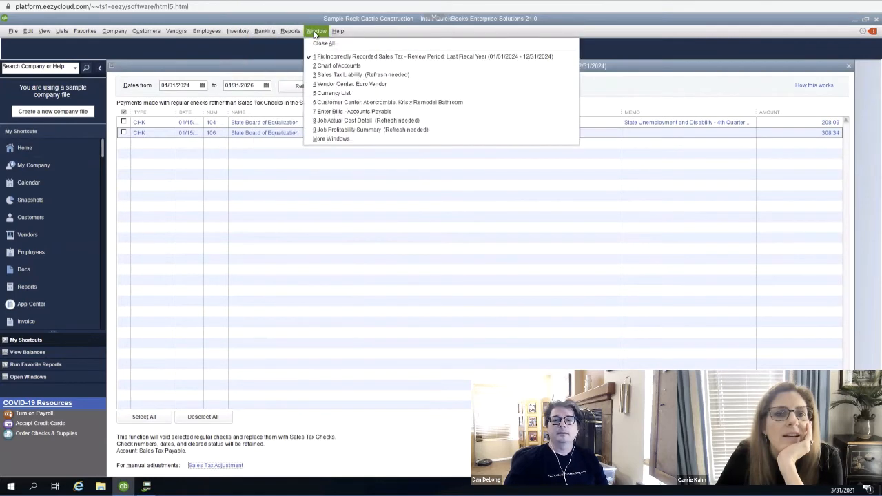
{"action": "left_click", "coordinate": [345, 75]}
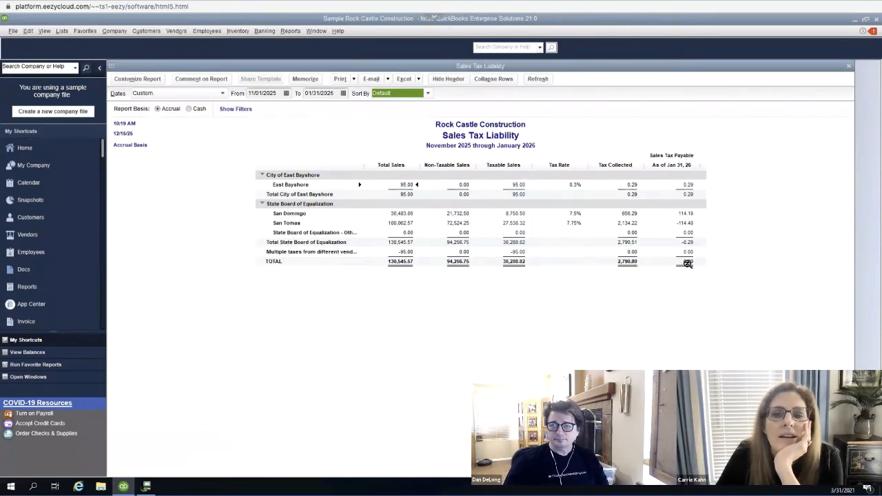
Step: Drill into the report's total Sales Tax Payable and open the 01/14/2026 sales tax payment numbered 491
{"action": "double_click", "coordinate": [664, 264]}
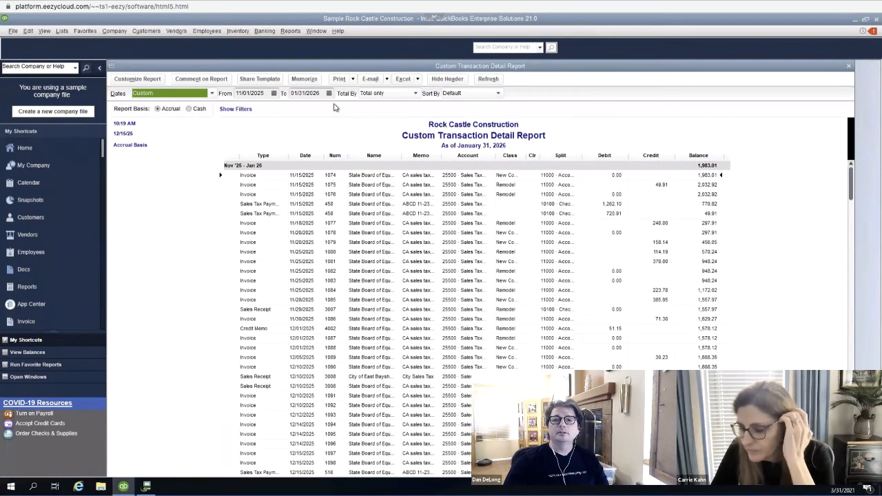
{"action": "left_click_drag", "start_coordinate": [850, 187], "coordinate": [838, 455]}
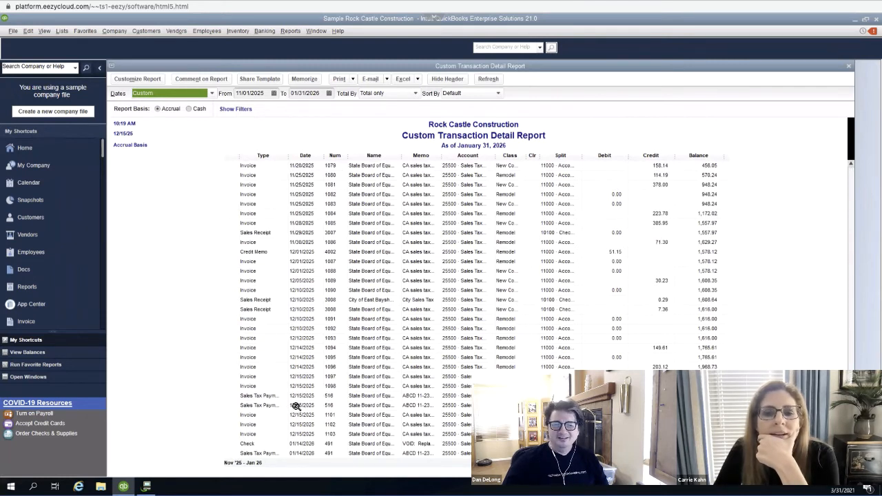
{"action": "double_click", "coordinate": [301, 454]}
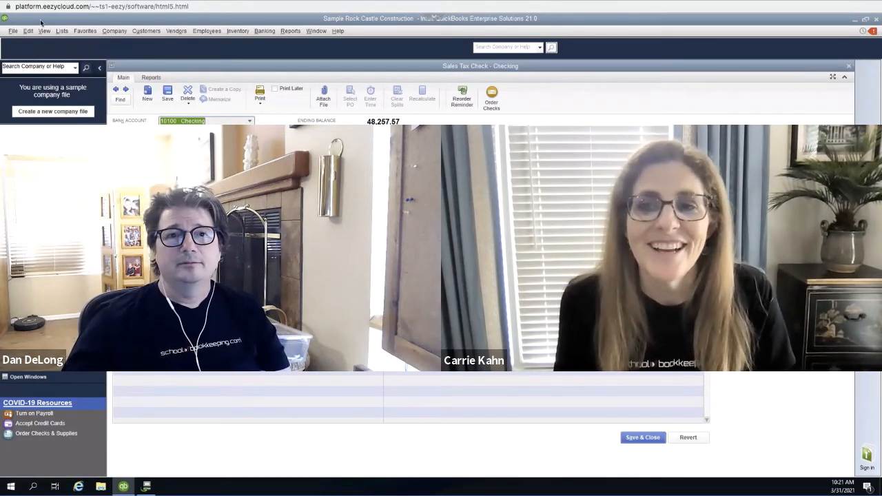
Step: Minimize QuickBooks Desktop and switch to the QuickBooks Online sales tax settings in Chrome
{"action": "left_click", "coordinate": [856, 20]}
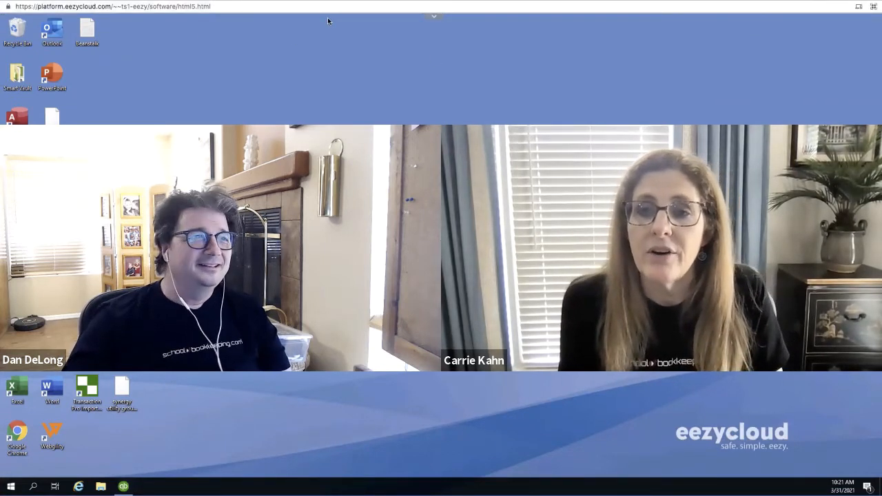
{"action": "key", "text": "ctrl+Left"}
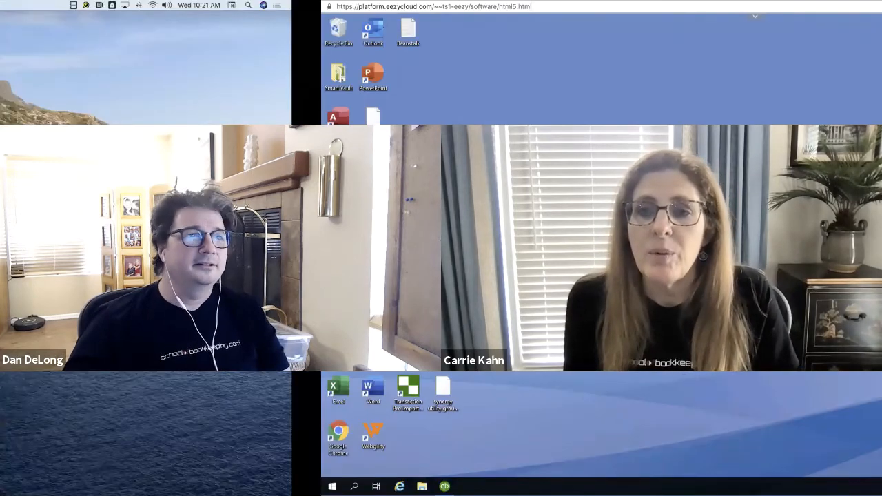
{"action": "key", "text": "ctrl+Left"}
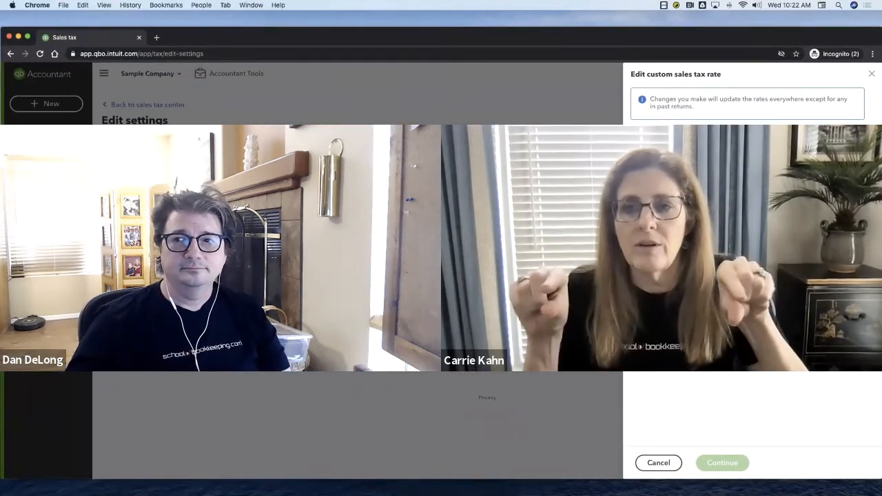
Step: Leave the custom sales tax rate editor and open the overdue February 2021 Arizona return from the sales tax center
{"action": "left_click", "coordinate": [871, 75]}
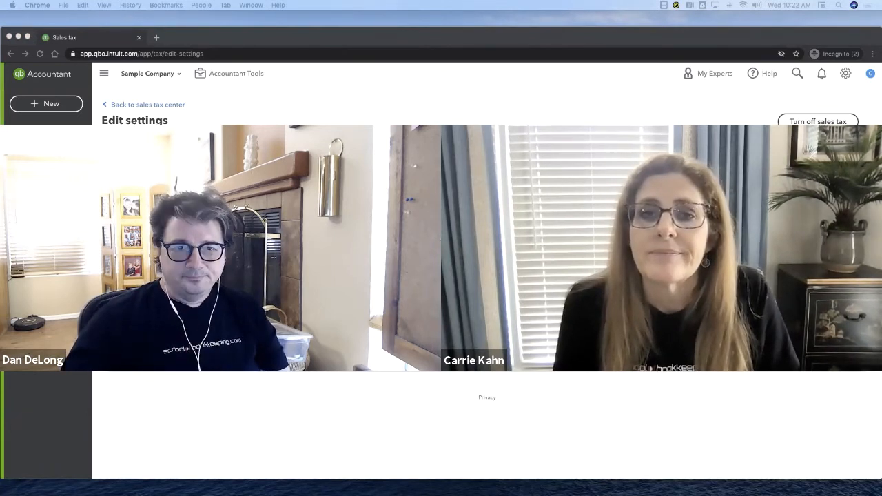
{"action": "left_click", "coordinate": [156, 105]}
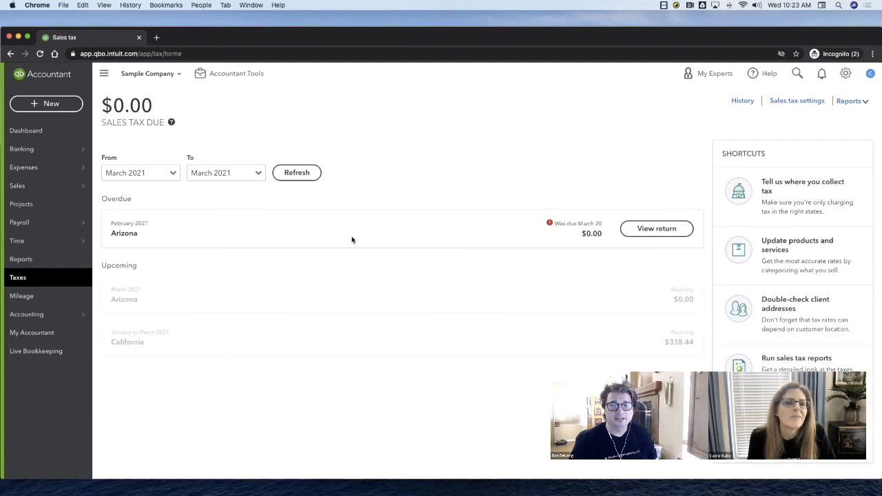
{"action": "left_click", "coordinate": [654, 232]}
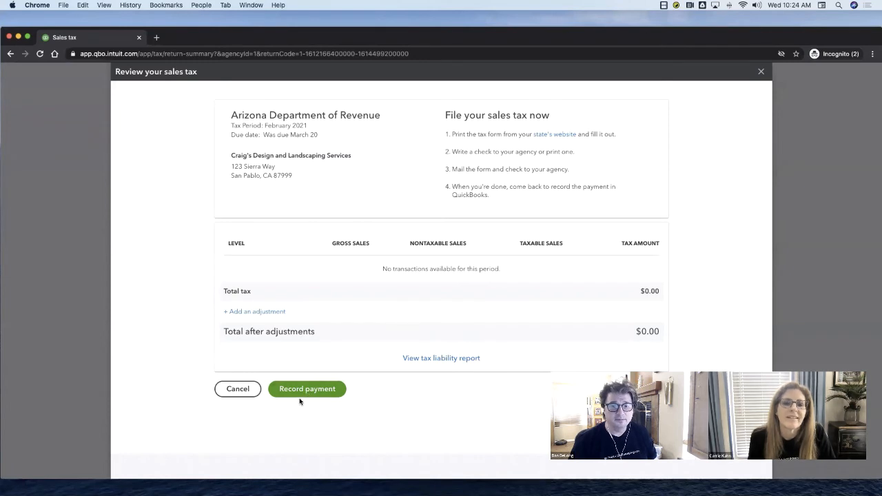
Step: Close and reopen the February 2021 Arizona return, and highlight the filing instruction about printing the tax form from the state's website
{"action": "left_click", "coordinate": [760, 72]}
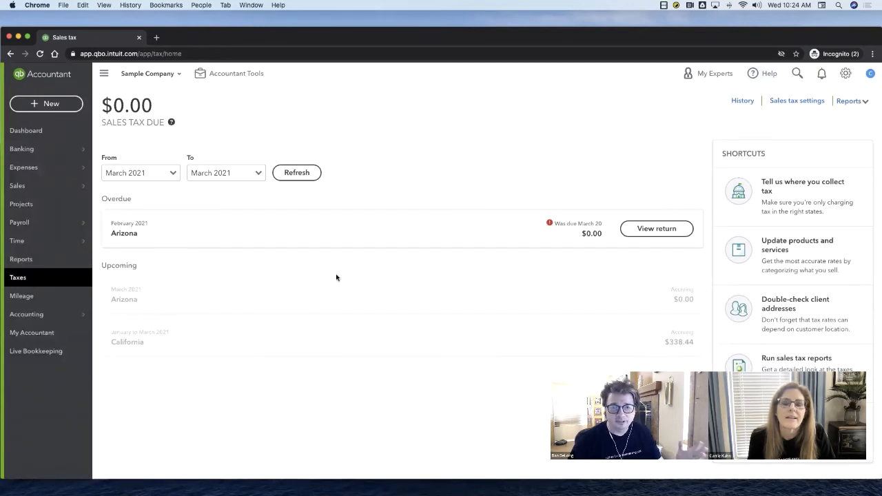
{"action": "left_click", "coordinate": [657, 230]}
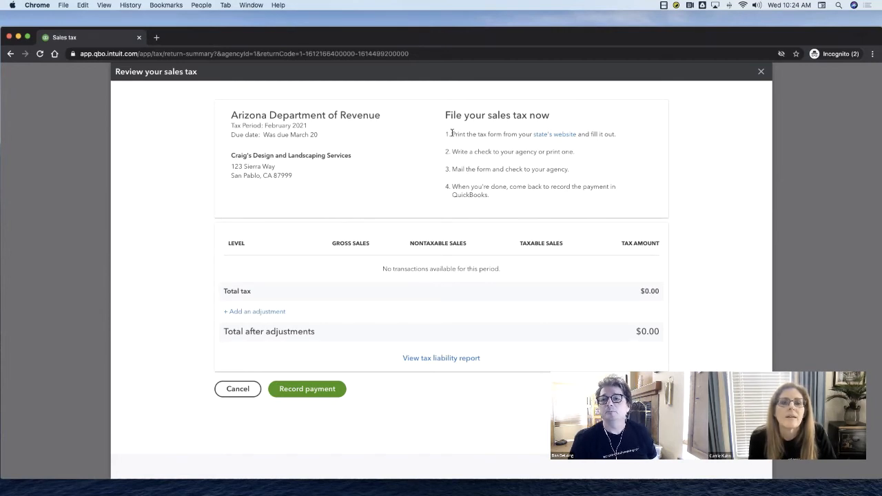
{"action": "left_click_drag", "start_coordinate": [452, 134], "coordinate": [617, 136]}
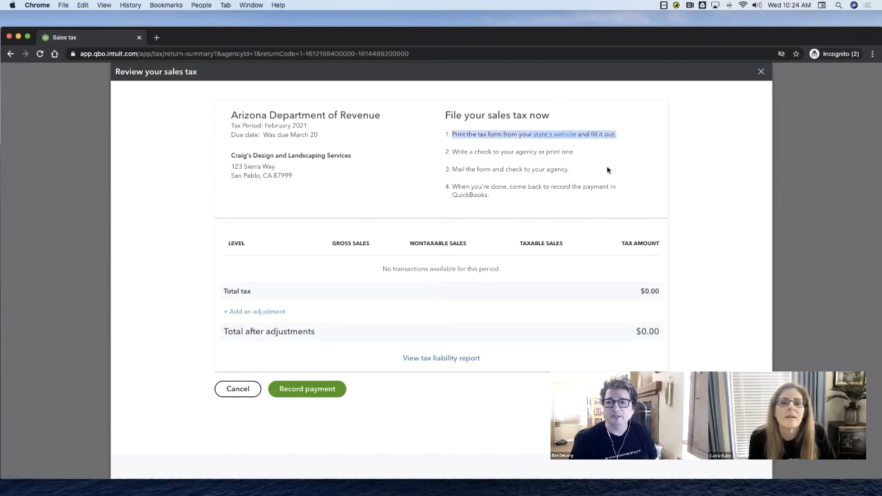
{"action": "left_click", "coordinate": [543, 160]}
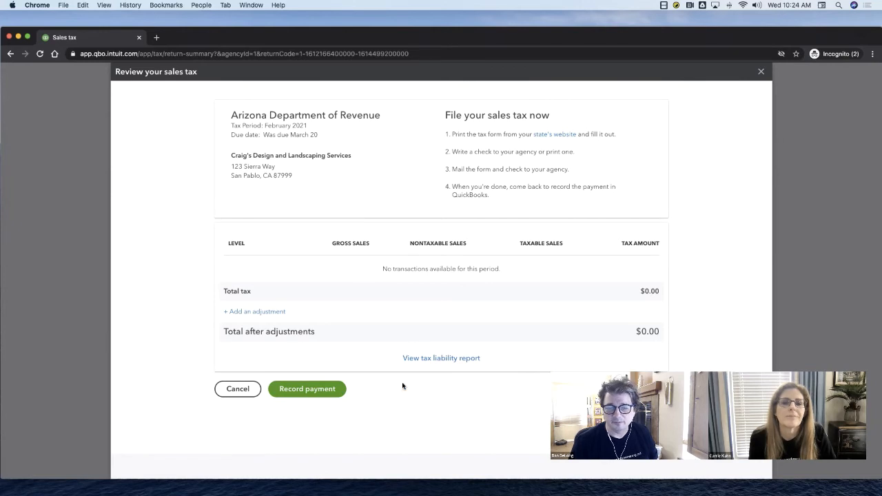
Step: Record a 10.00 payment for the February 2021 Arizona return dated 03/31/2021 from the Checking account, and return to the sales tax center
{"action": "left_click", "coordinate": [314, 391]}
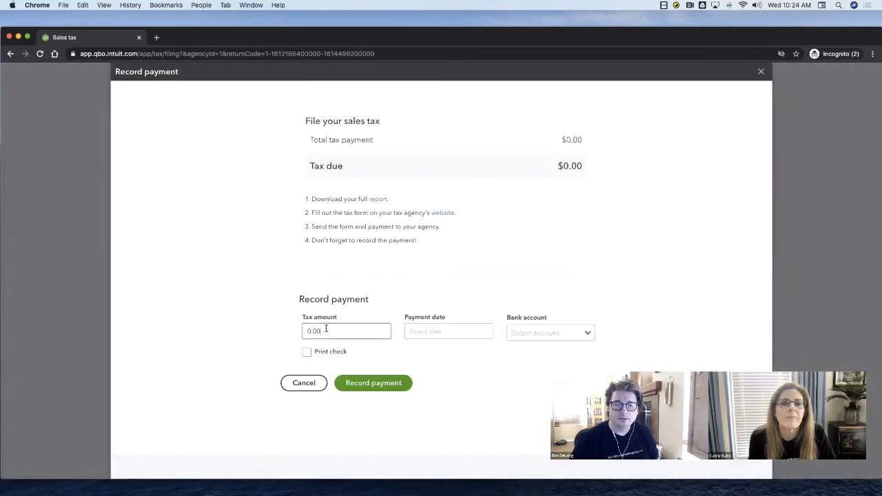
{"action": "left_click", "coordinate": [322, 329]}
{"action": "type", "text": "10"}
{"action": "key", "text": "Tab"}
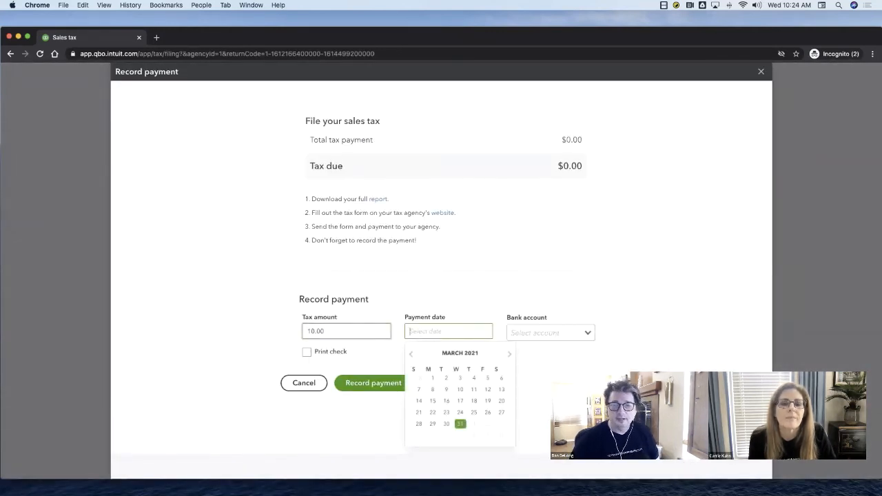
{"action": "left_click", "coordinate": [460, 424]}
{"action": "left_click", "coordinate": [560, 333]}
{"action": "left_click", "coordinate": [589, 334]}
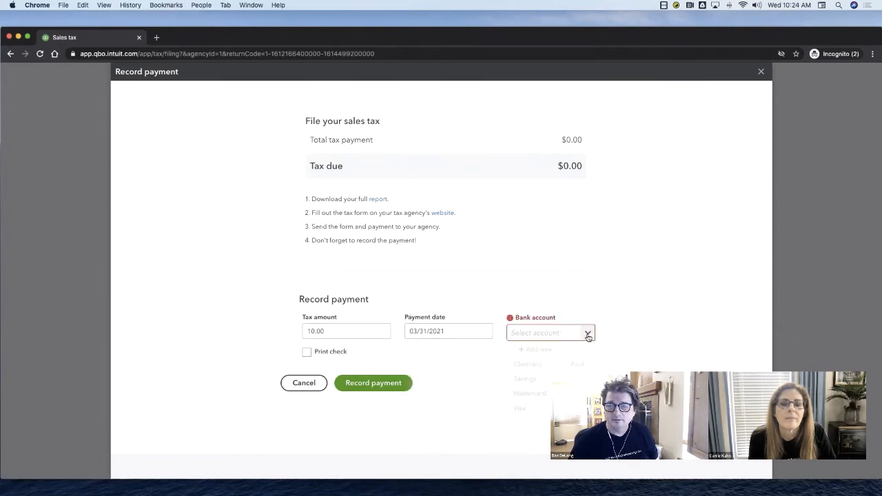
{"action": "left_click", "coordinate": [549, 364]}
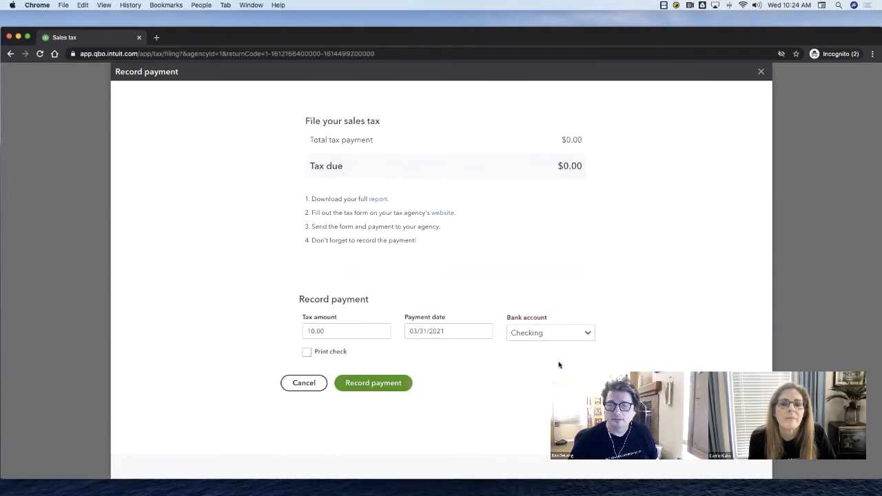
{"action": "left_click", "coordinate": [368, 388]}
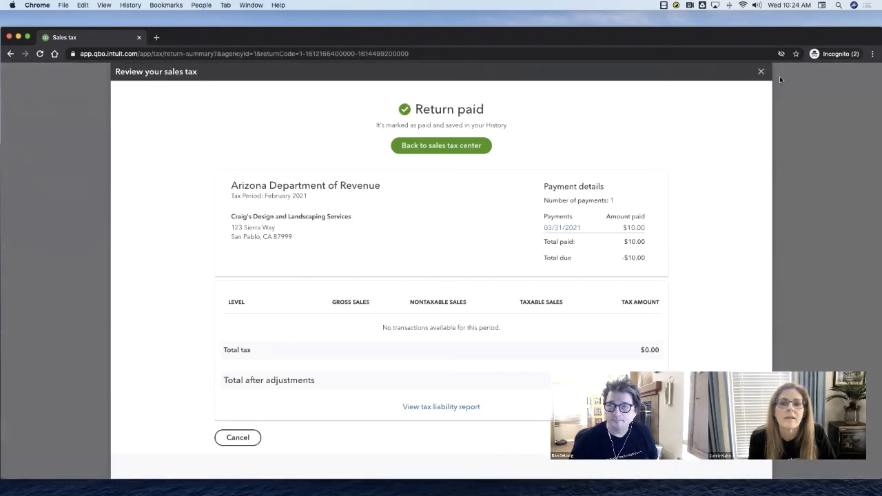
{"action": "left_click", "coordinate": [761, 71]}
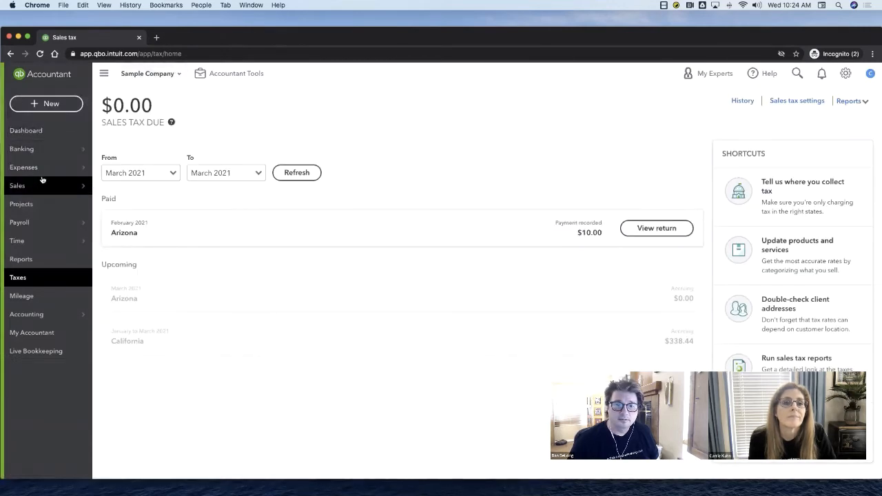
Step: Open the Checking register from the Chart of Accounts and expand the 03/31/2021 sales tax payment
{"action": "mouse_move", "coordinate": [49, 191]}
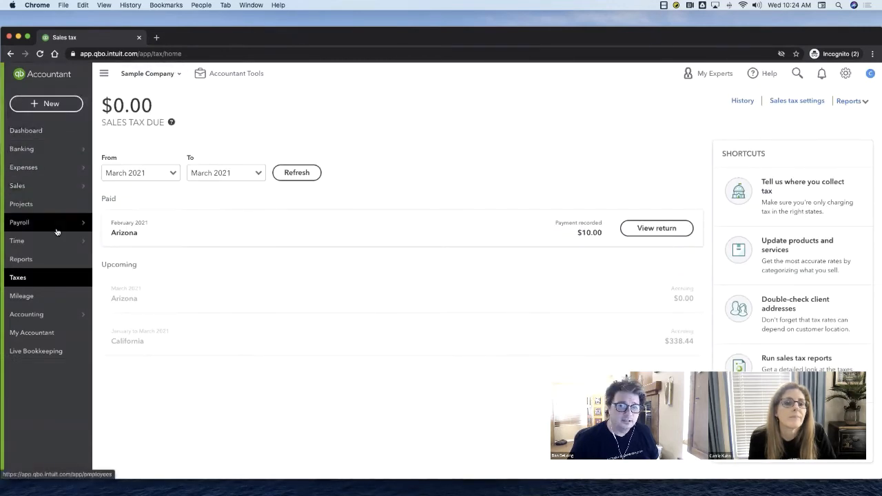
{"action": "mouse_move", "coordinate": [55, 315]}
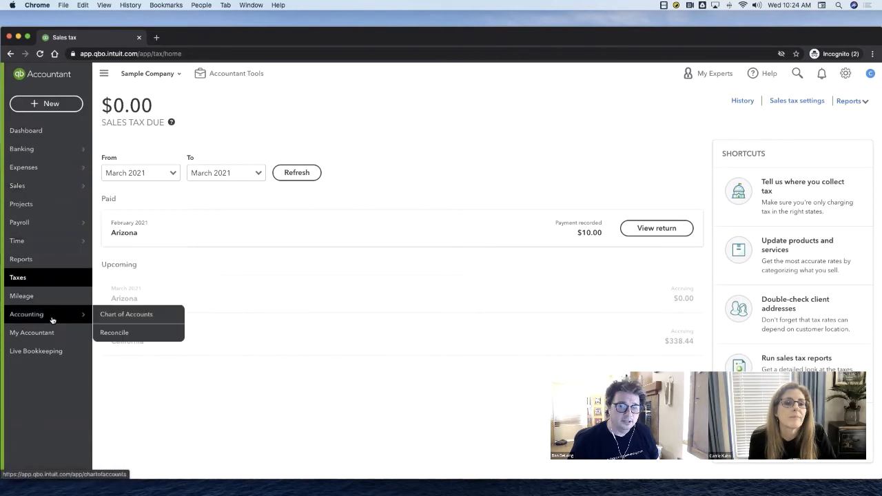
{"action": "left_click", "coordinate": [138, 318]}
{"action": "left_click", "coordinate": [461, 273]}
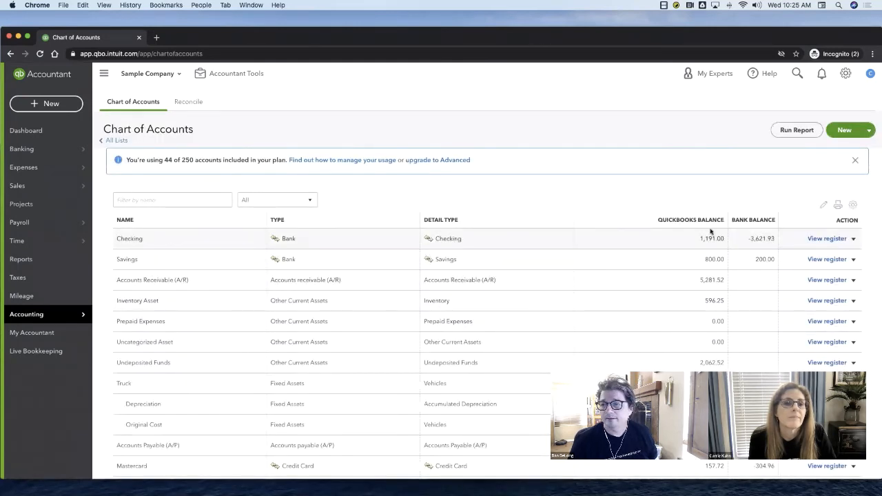
{"action": "left_click", "coordinate": [827, 238]}
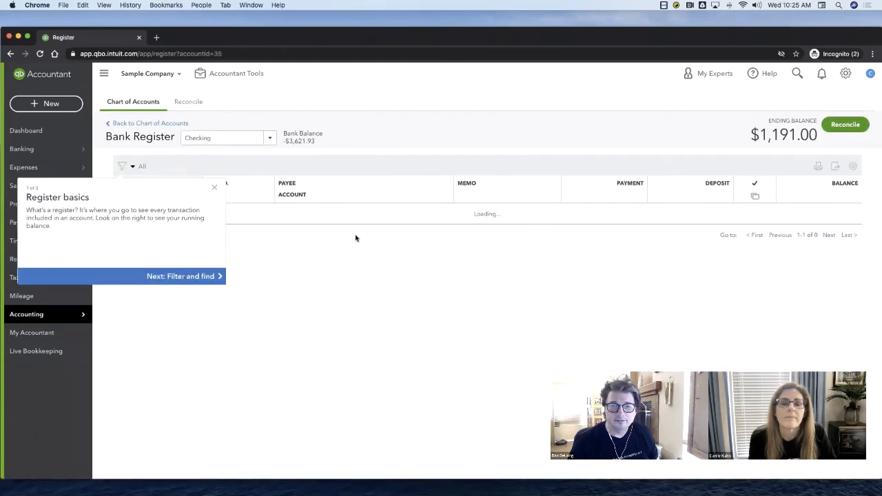
{"action": "left_click", "coordinate": [213, 209]}
{"action": "left_click", "coordinate": [540, 259]}
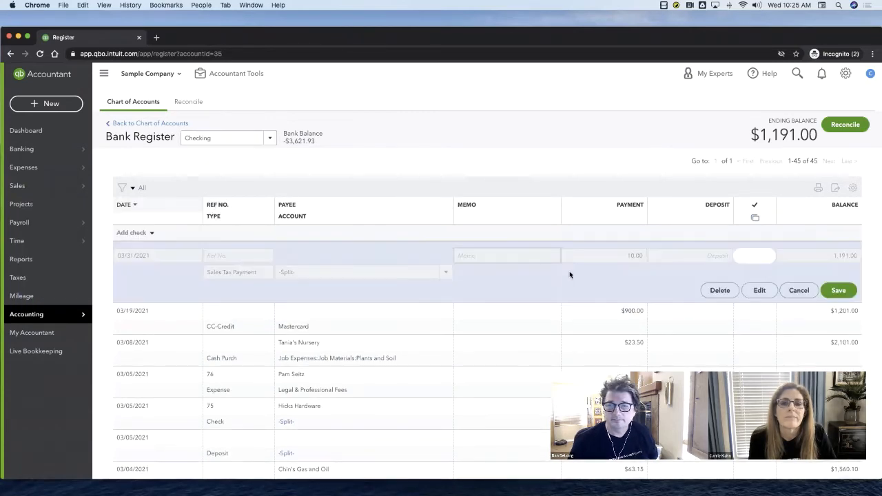
Step: Check which fields of the expanded sales tax payment can be edited in the register, and try to open its payment form
{"action": "mouse_move", "coordinate": [255, 271]}
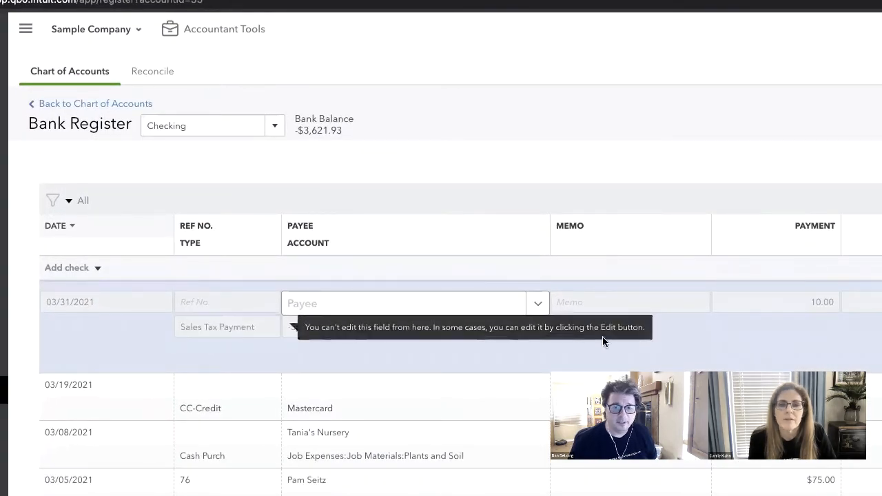
{"action": "scroll", "coordinate": [258, 467], "scroll_direction": "down", "scroll_amount": 1}
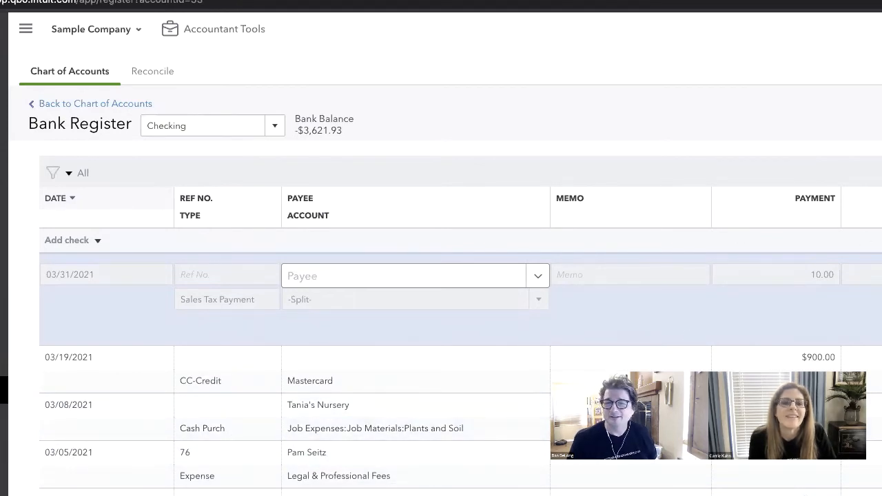
{"action": "left_click", "coordinate": [735, 278]}
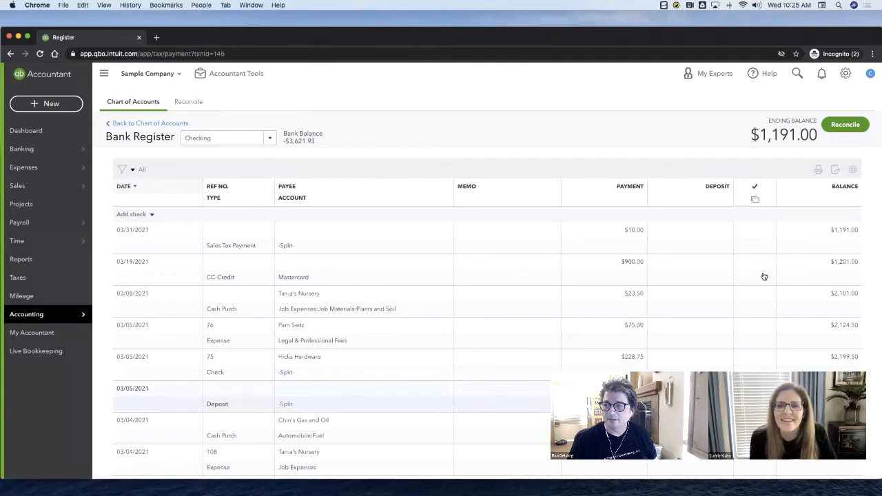
{"action": "left_click", "coordinate": [738, 243]}
{"action": "left_click", "coordinate": [764, 276]}
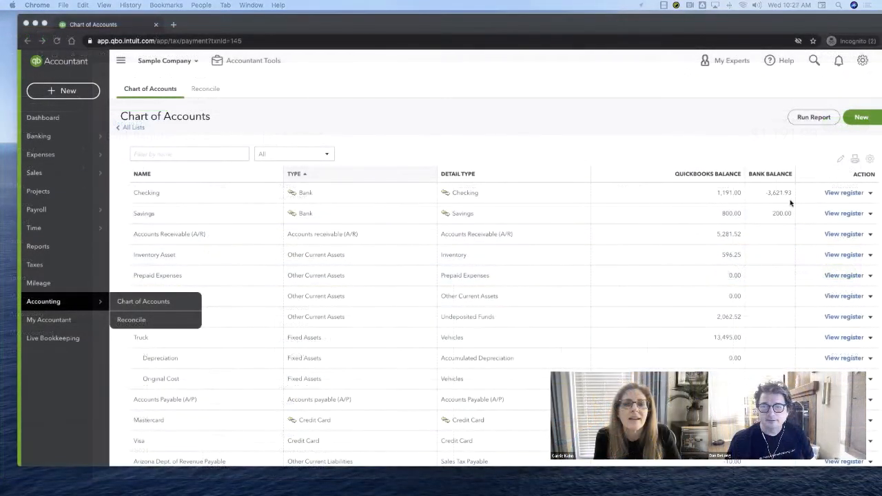
Step: Reopen the Checking register and try to open the 03/31/2021 sales tax payment for editing
{"action": "left_click", "coordinate": [836, 194]}
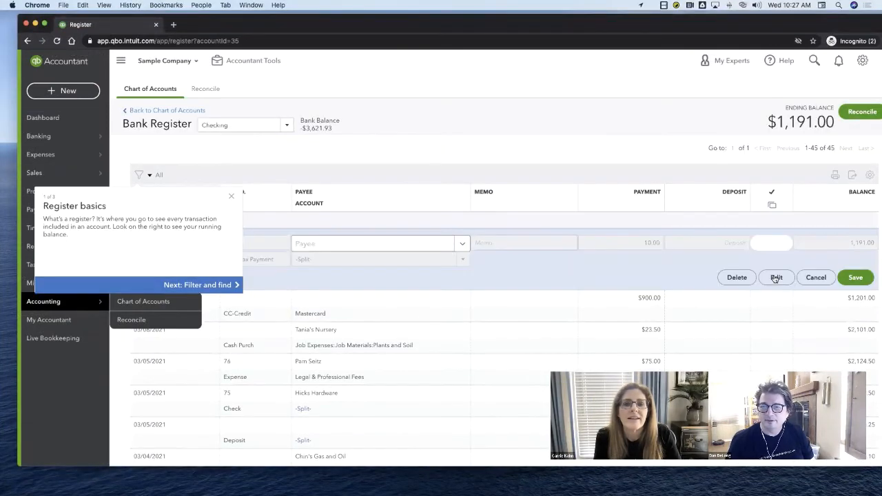
{"action": "left_click", "coordinate": [776, 278]}
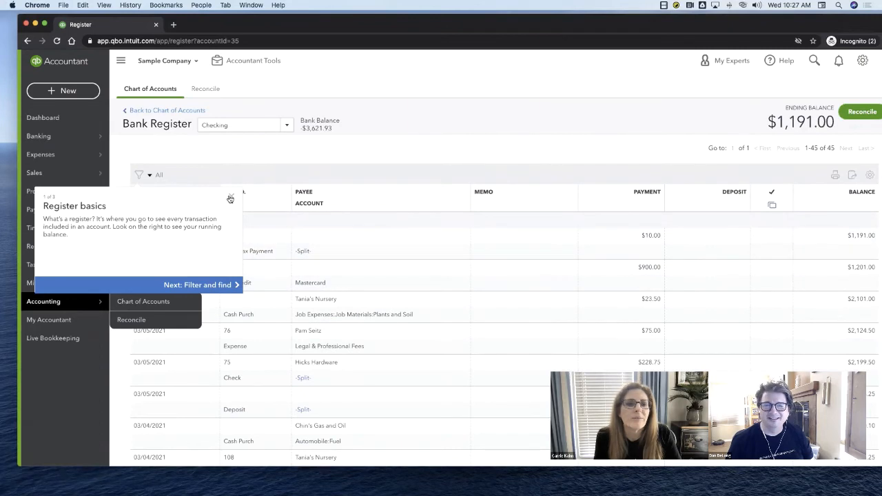
{"action": "left_click", "coordinate": [230, 200]}
{"action": "left_click", "coordinate": [535, 241]}
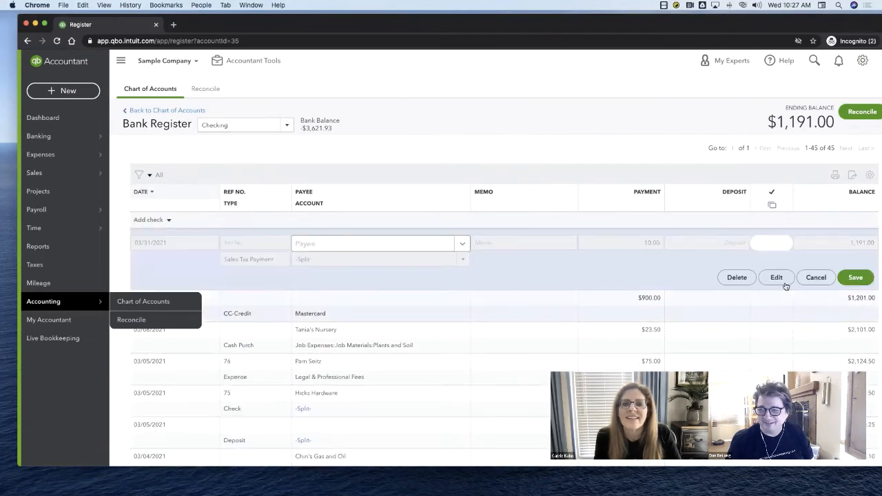
{"action": "left_click", "coordinate": [782, 280]}
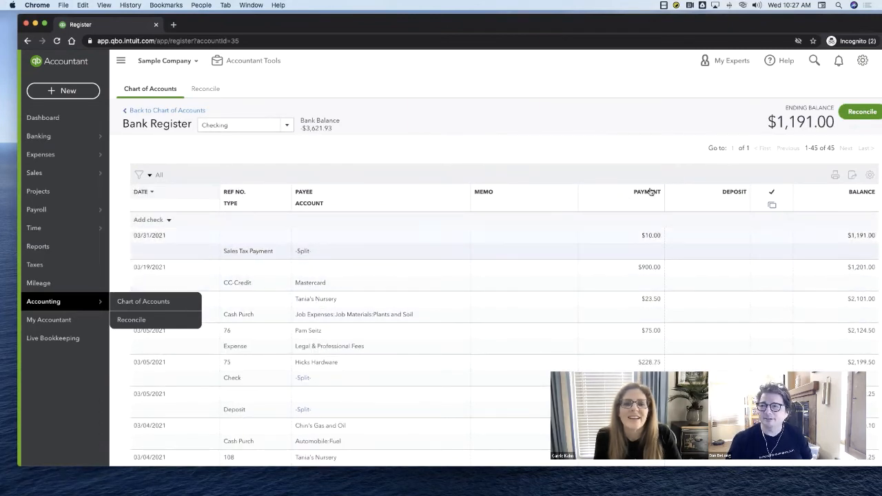
Step: Go back to the Chart of Accounts, reload the Checking register, and try again to edit the 03/31/2021 sales tax payment
{"action": "left_click", "coordinate": [166, 111]}
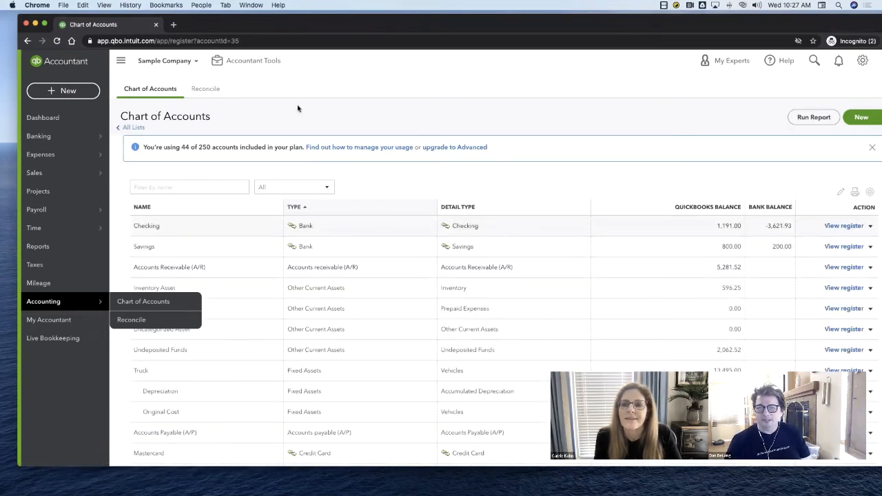
{"action": "left_click", "coordinate": [842, 226]}
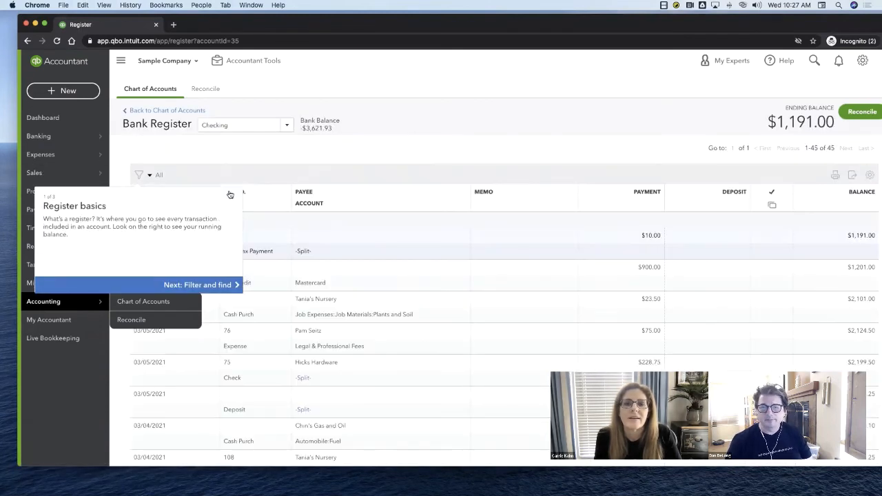
{"action": "left_click", "coordinate": [231, 196]}
{"action": "left_click", "coordinate": [466, 256]}
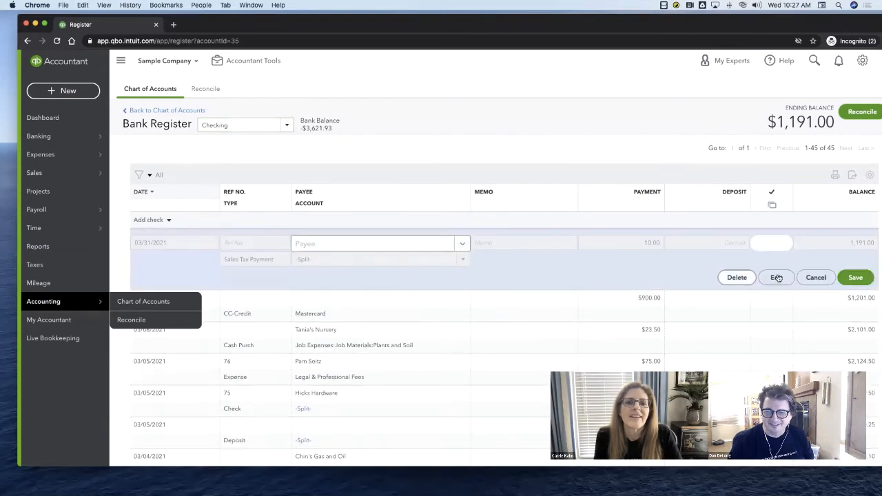
{"action": "left_click", "coordinate": [777, 279]}
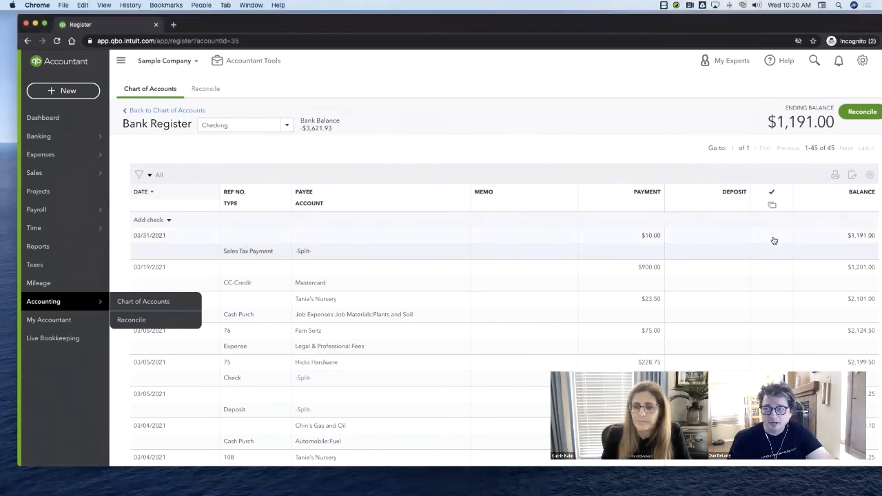
Step: Manually mark the 03/31/2021 sales tax payment as reconciled (R) in the Checking register and accept the manual change
{"action": "left_click", "coordinate": [771, 244]}
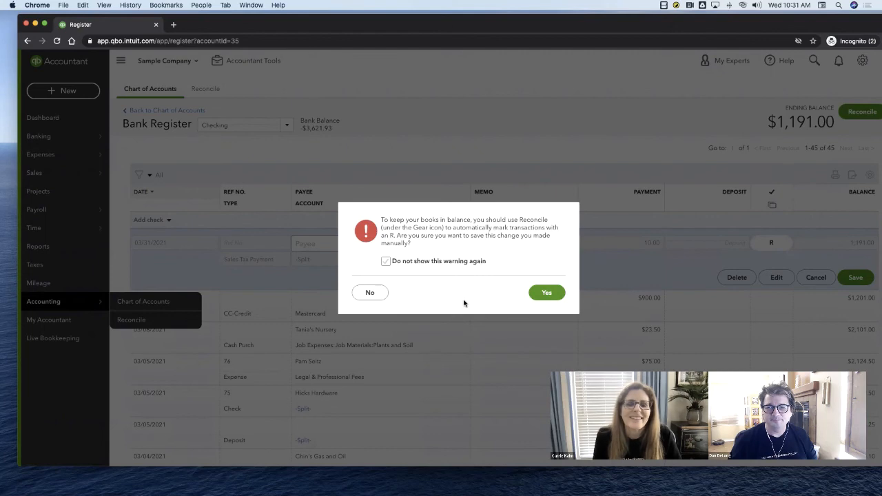
{"action": "left_click", "coordinate": [548, 294]}
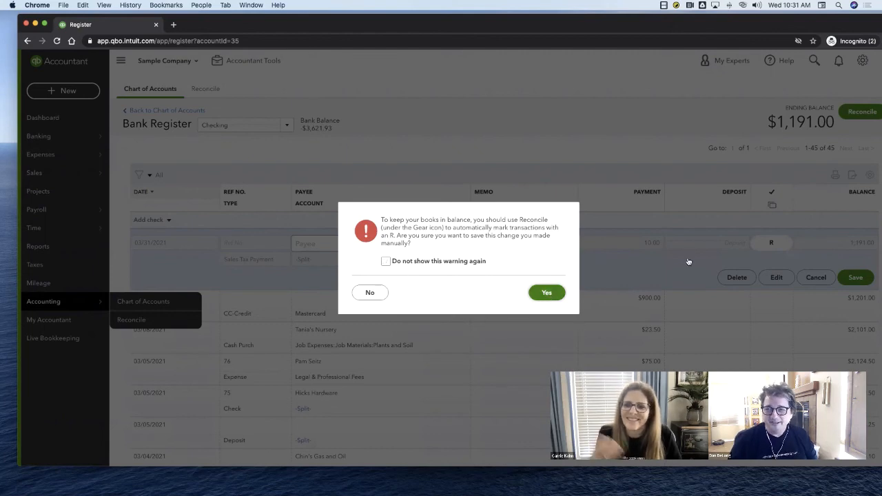